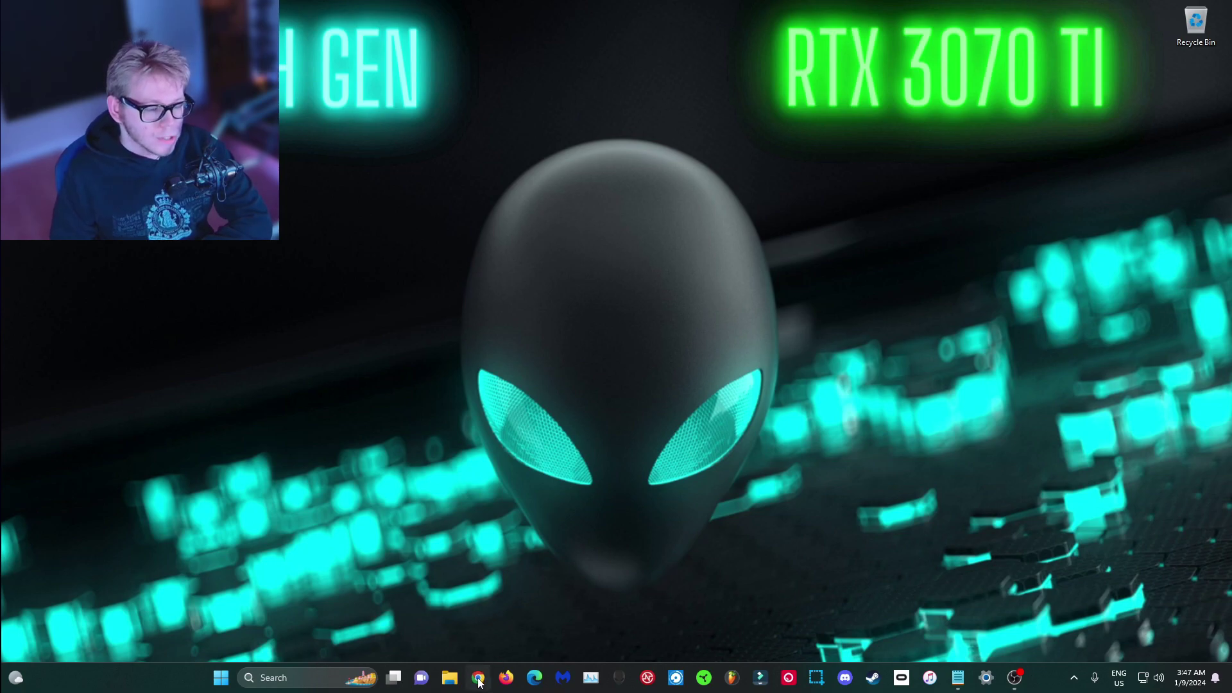
- Launch Chrome and reach the signed-in Roblox home page from the start-page shortcut
left_click(479, 679)
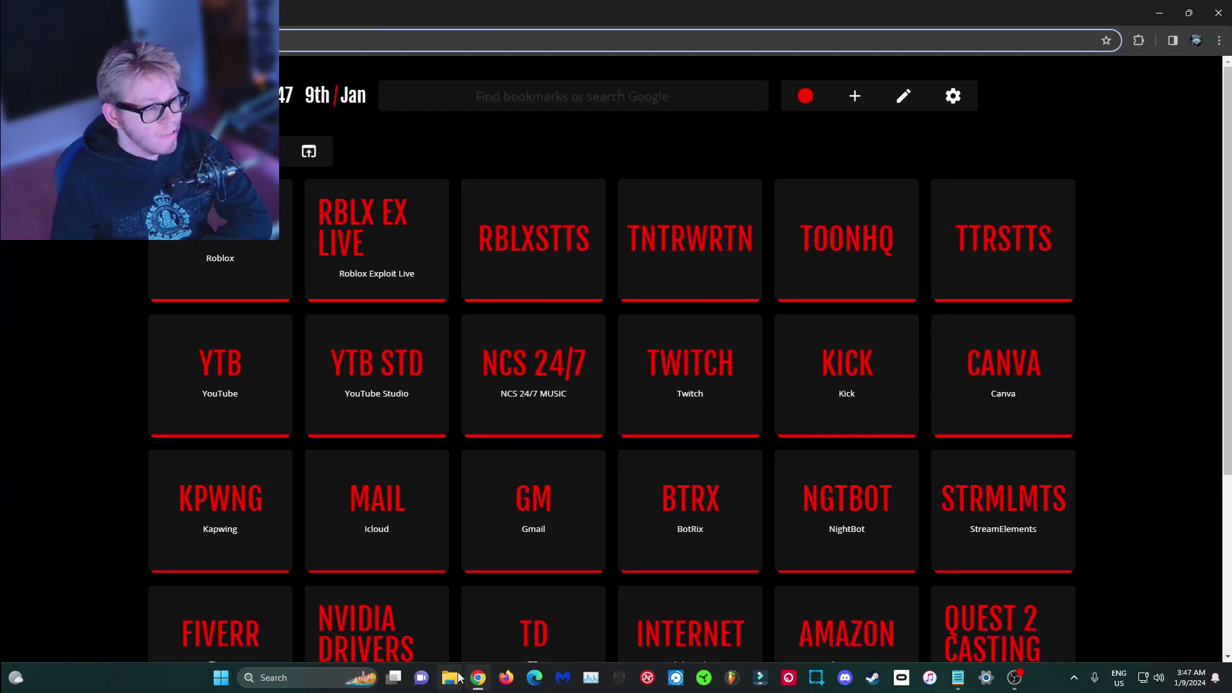
left_click(230, 243)
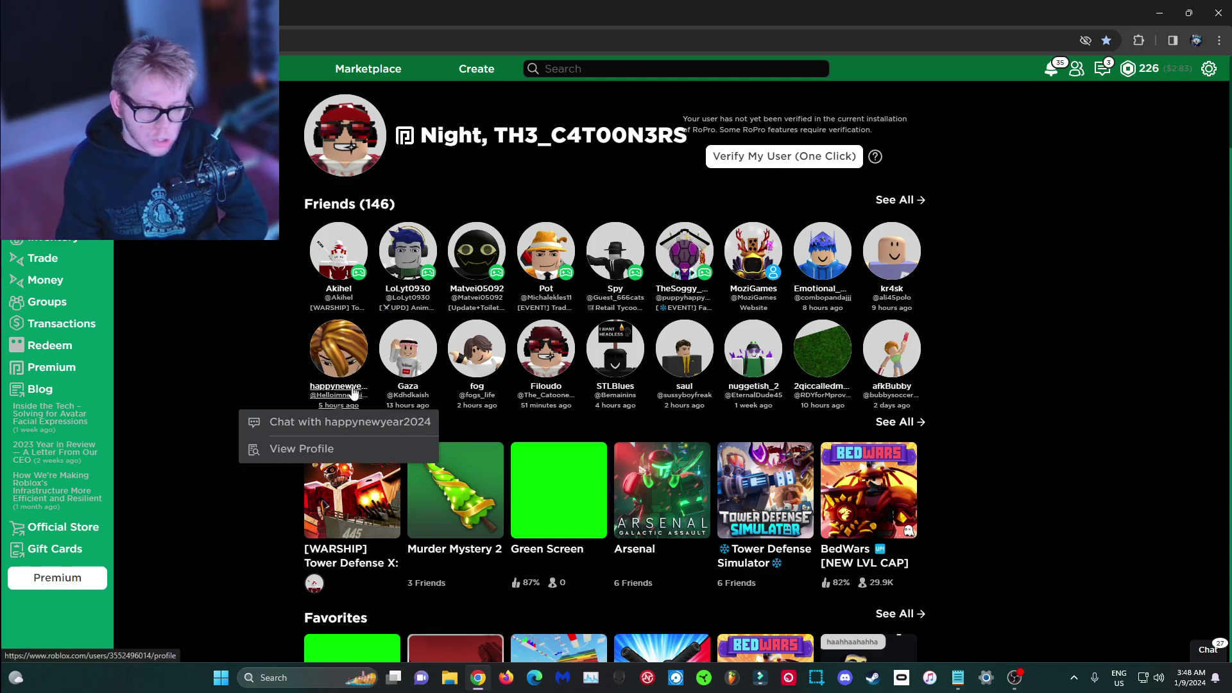
- Play Arsenal from its page to download RobloxPlayerInstaller.exe, then dismiss the setup instructions
left_click(656, 478)
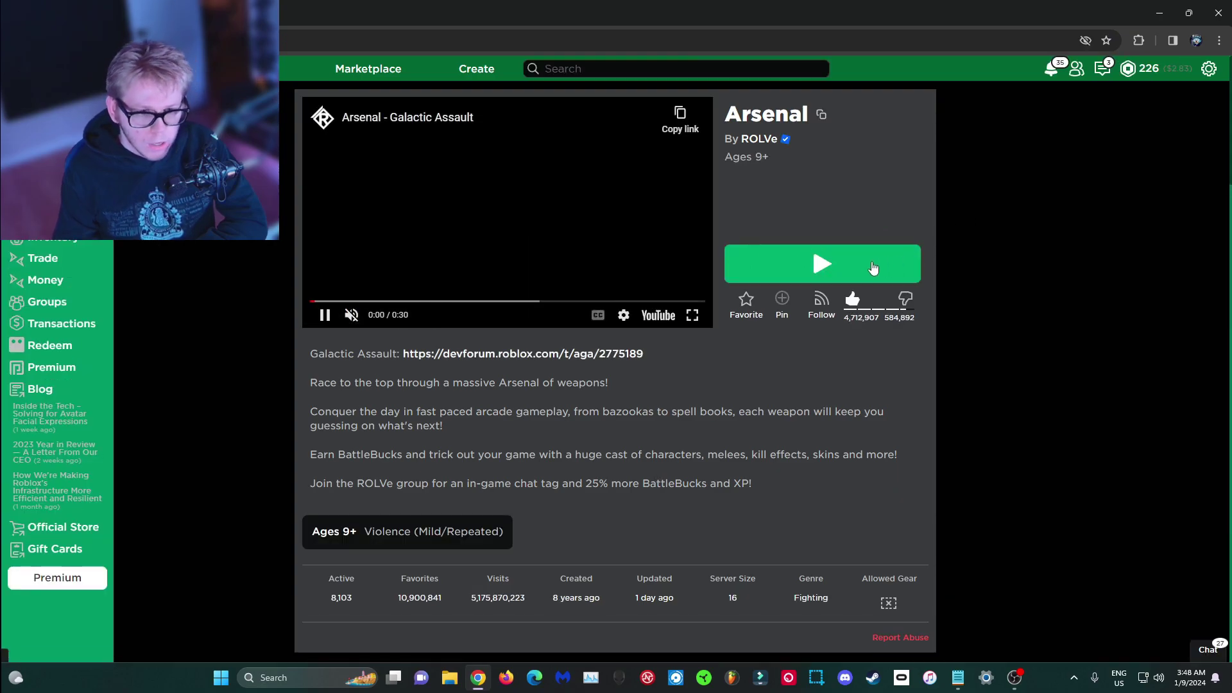
left_click(812, 260)
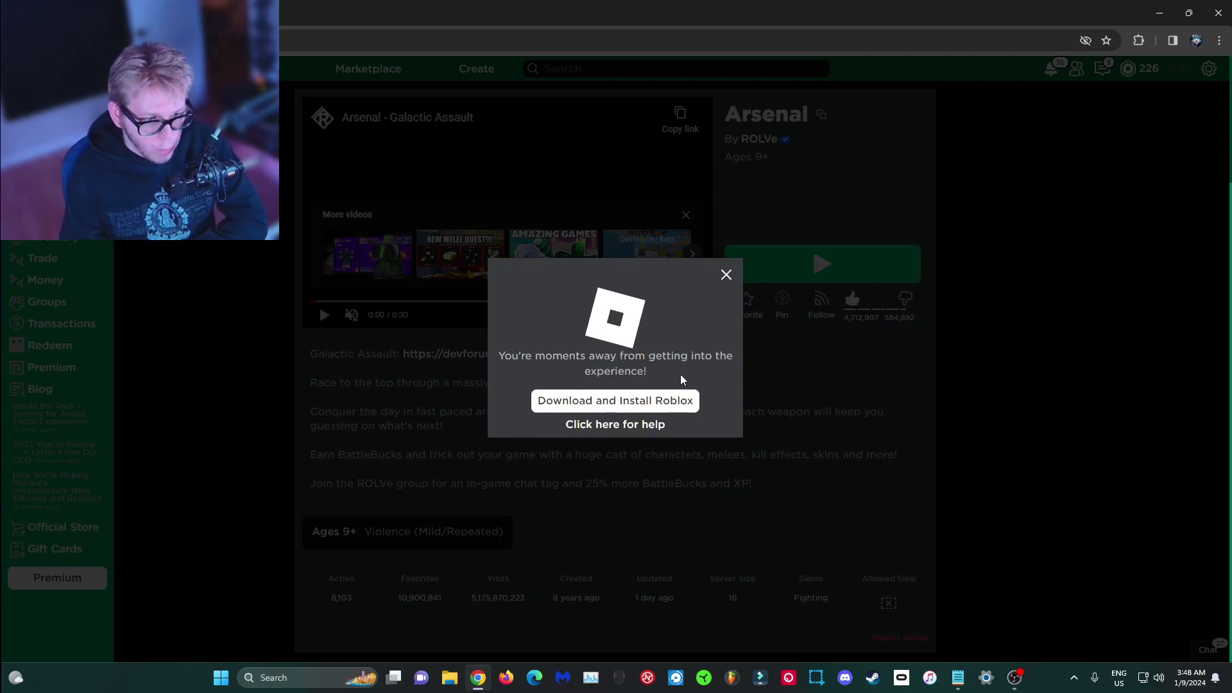
left_click(587, 403)
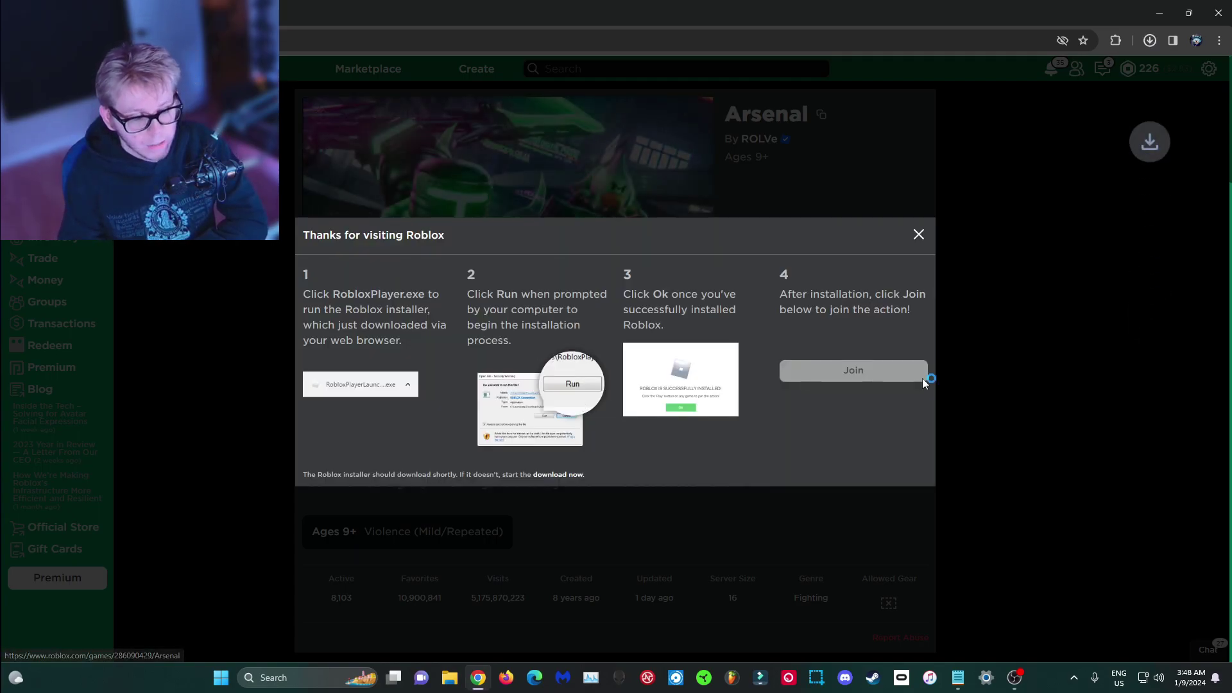
left_click(919, 237)
- Run RobloxPlayerInstaller from the Downloads folder and minimise Explorer while Roblox installs
right_click(450, 677)
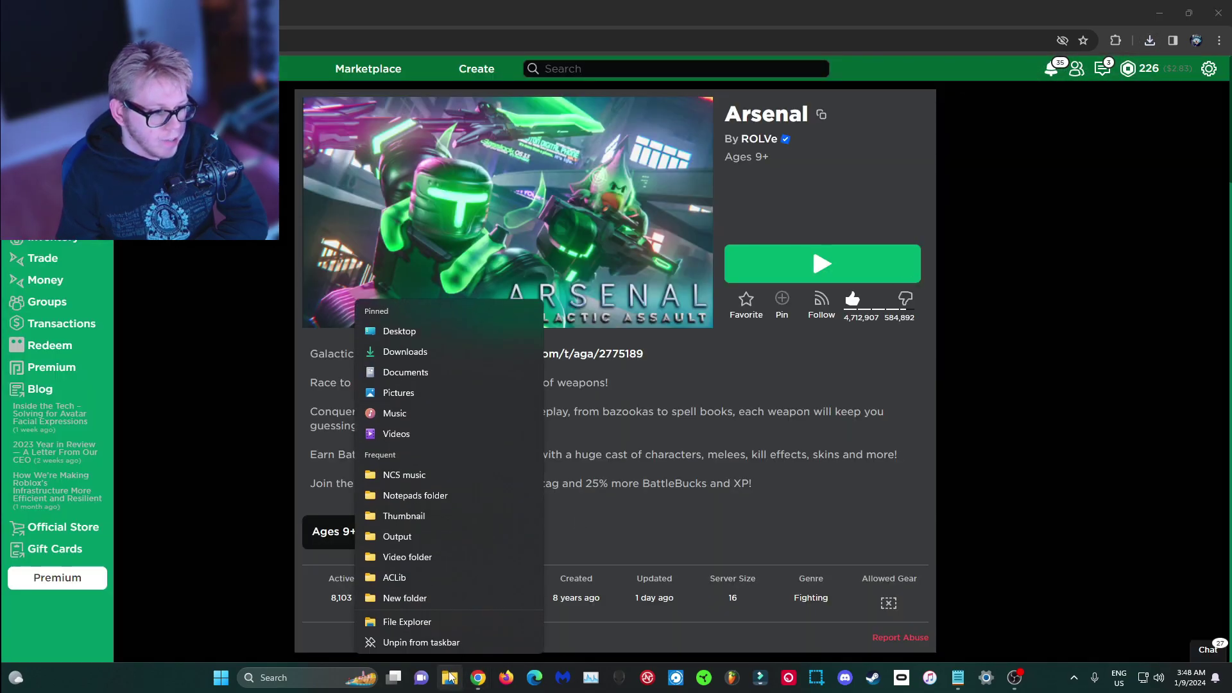
left_click(463, 351)
left_click(451, 299)
double_click(451, 299)
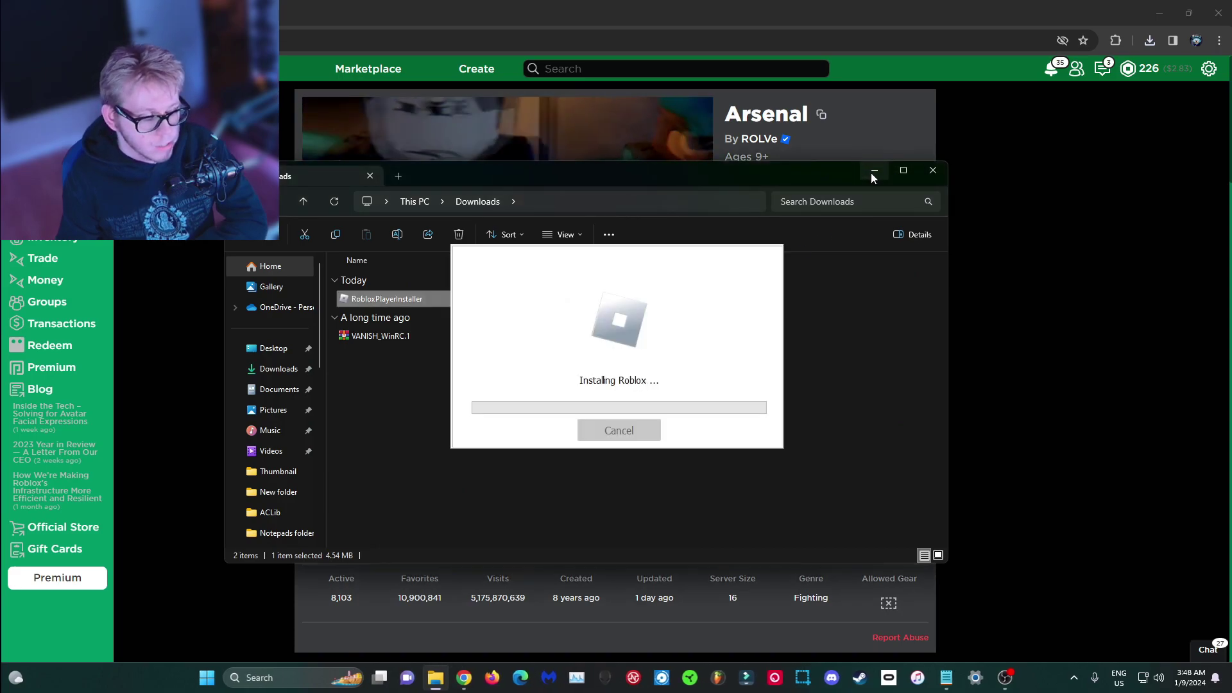
left_click(873, 170)
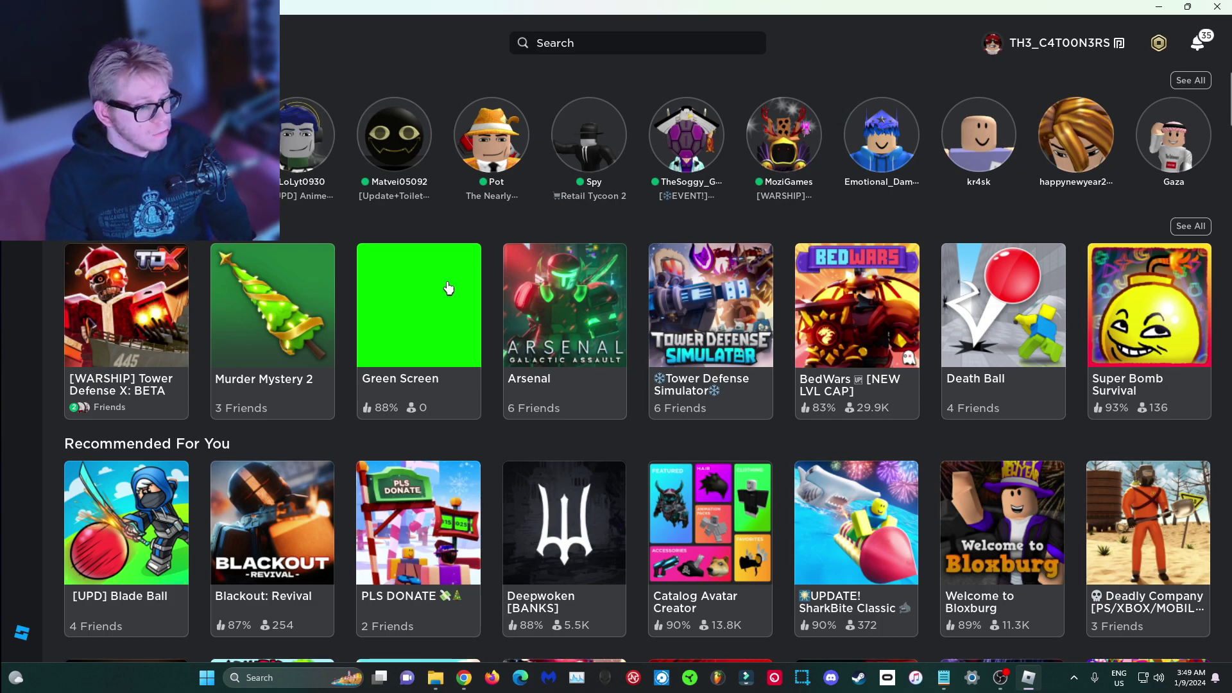
mouse_move(463, 679)
left_click(460, 612)
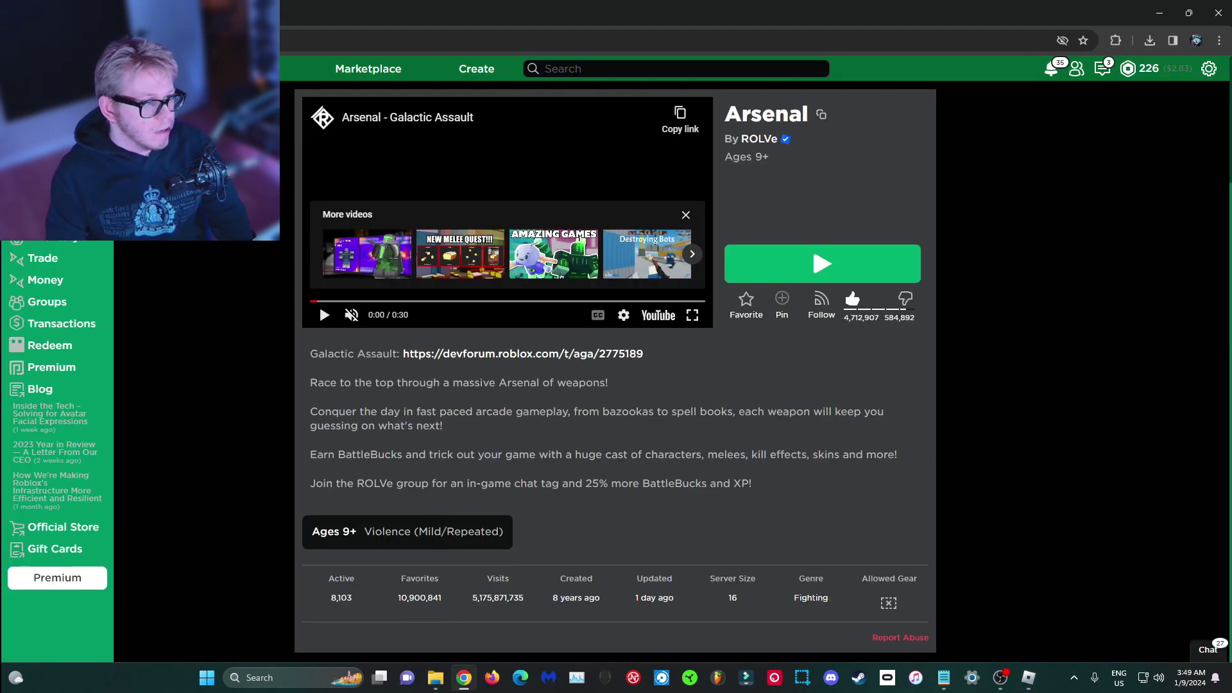
key("alt+Left")
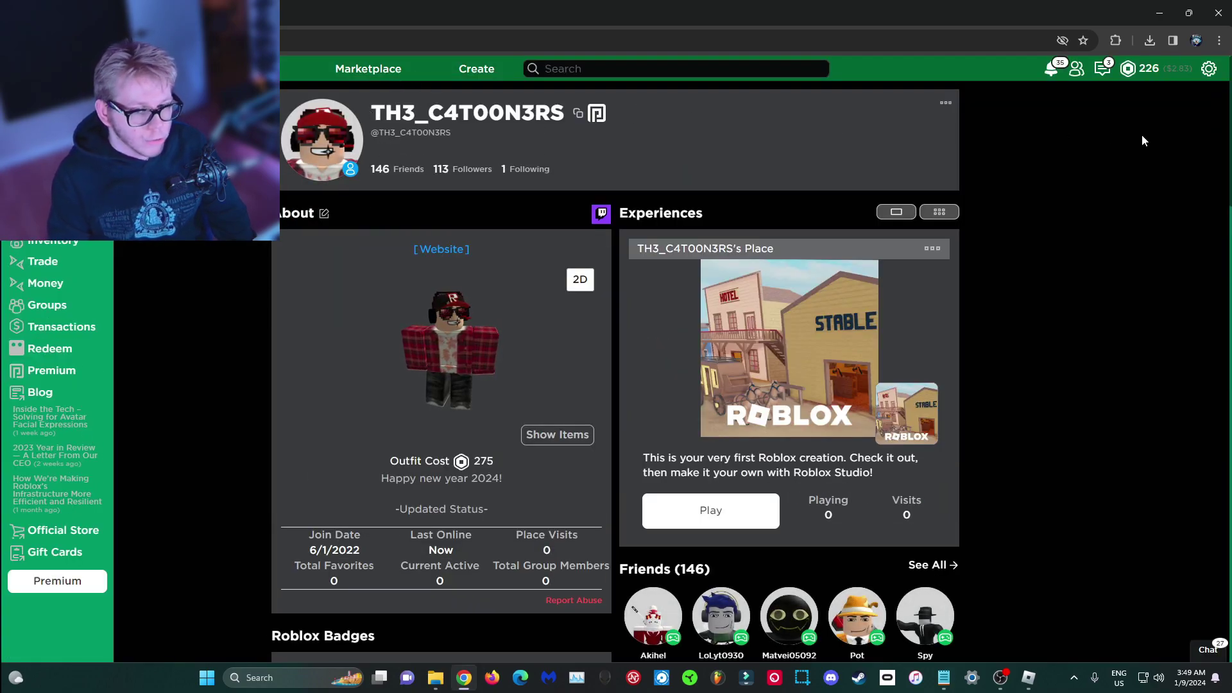
left_click(1159, 10)
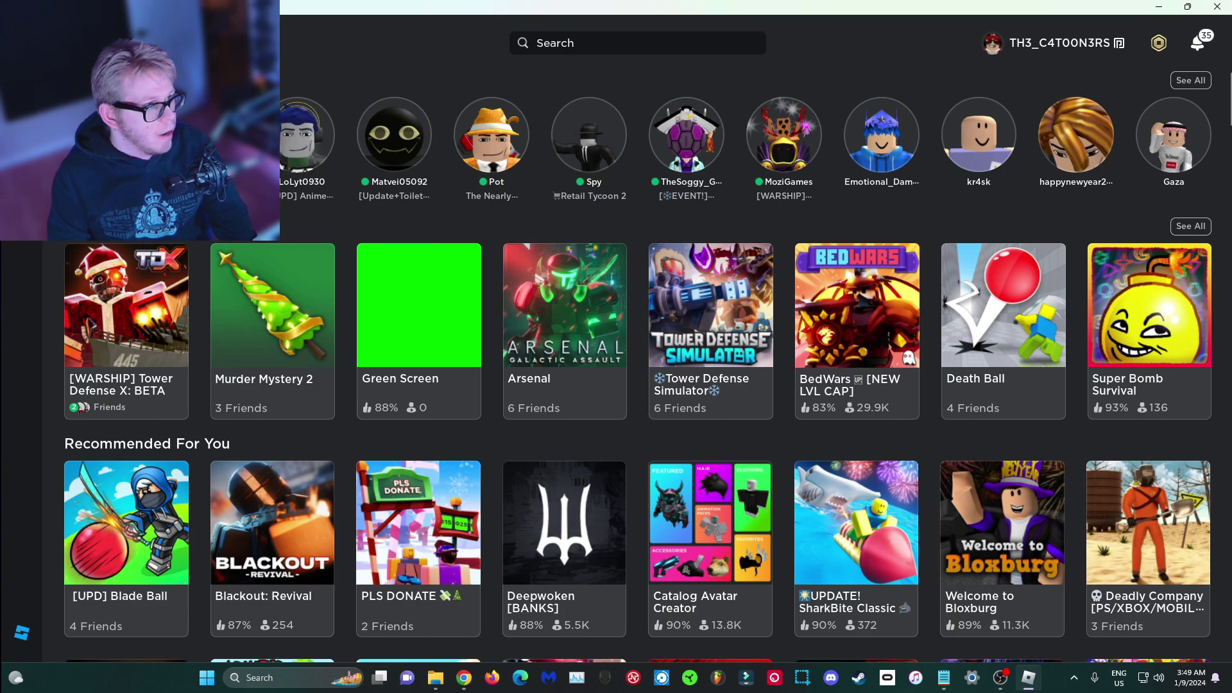
left_click(21, 174)
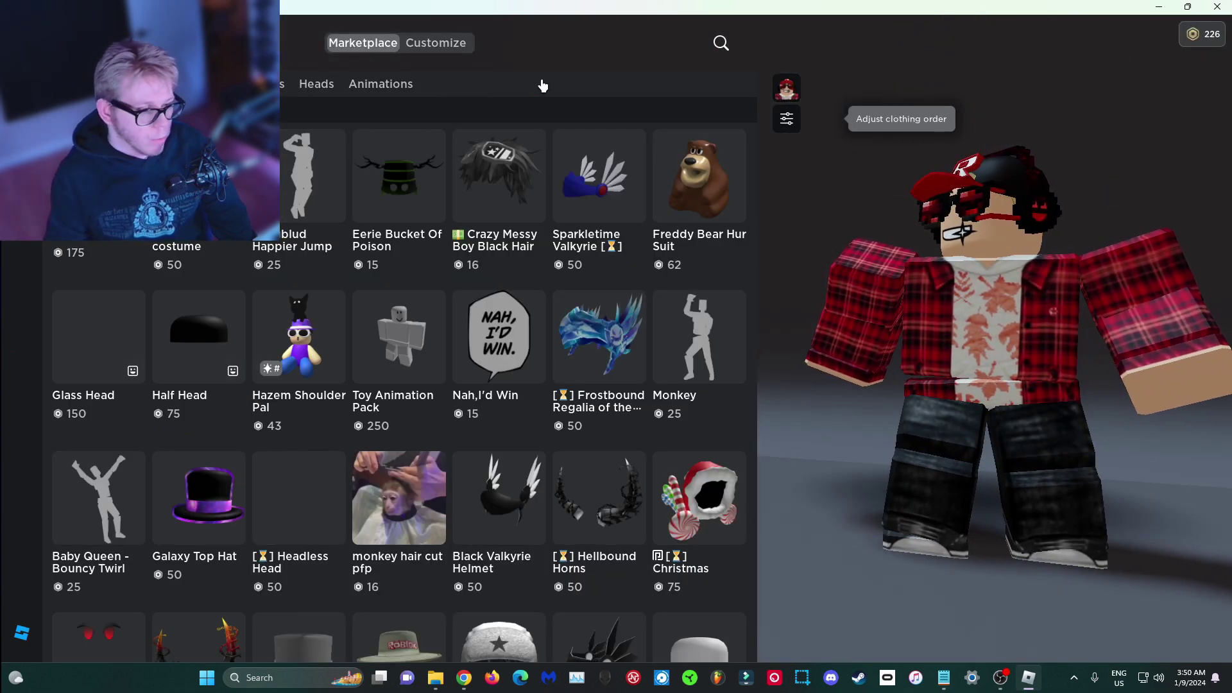
left_click(21, 97)
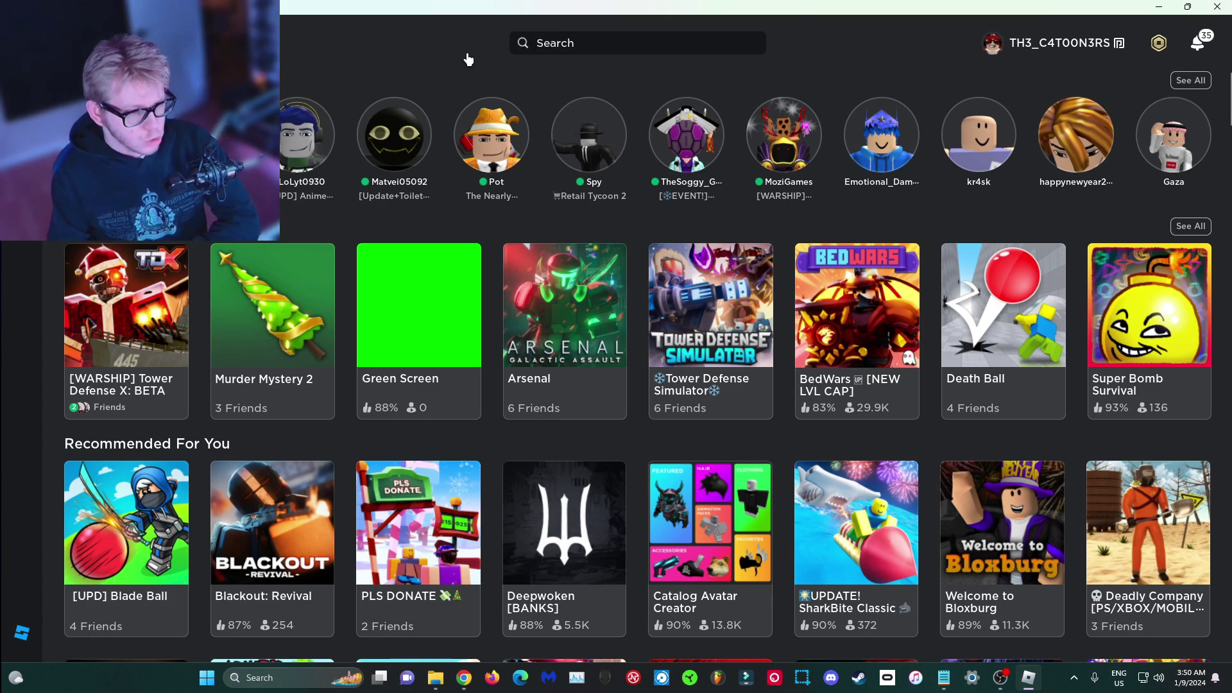
mouse_move(565, 308)
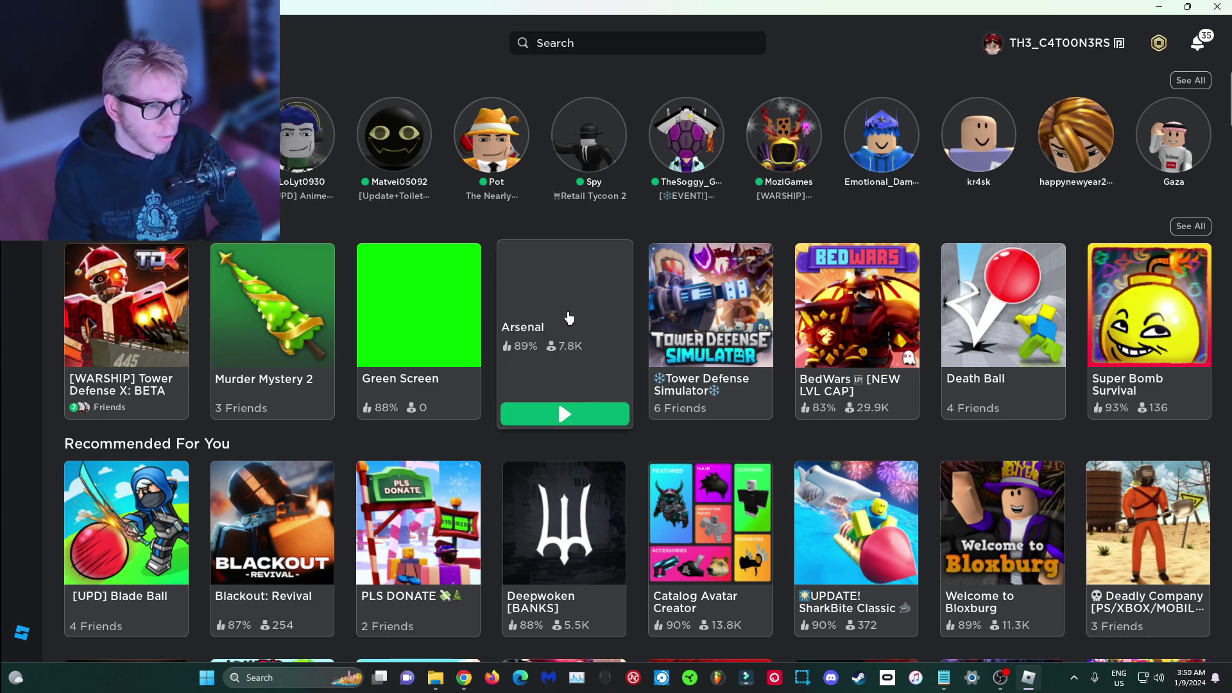
- Open Arsenal's details page (88% rating, 8.1K active players) and check its extra-actions menu
left_click(554, 312)
scroll(561, 288, "down", 4)
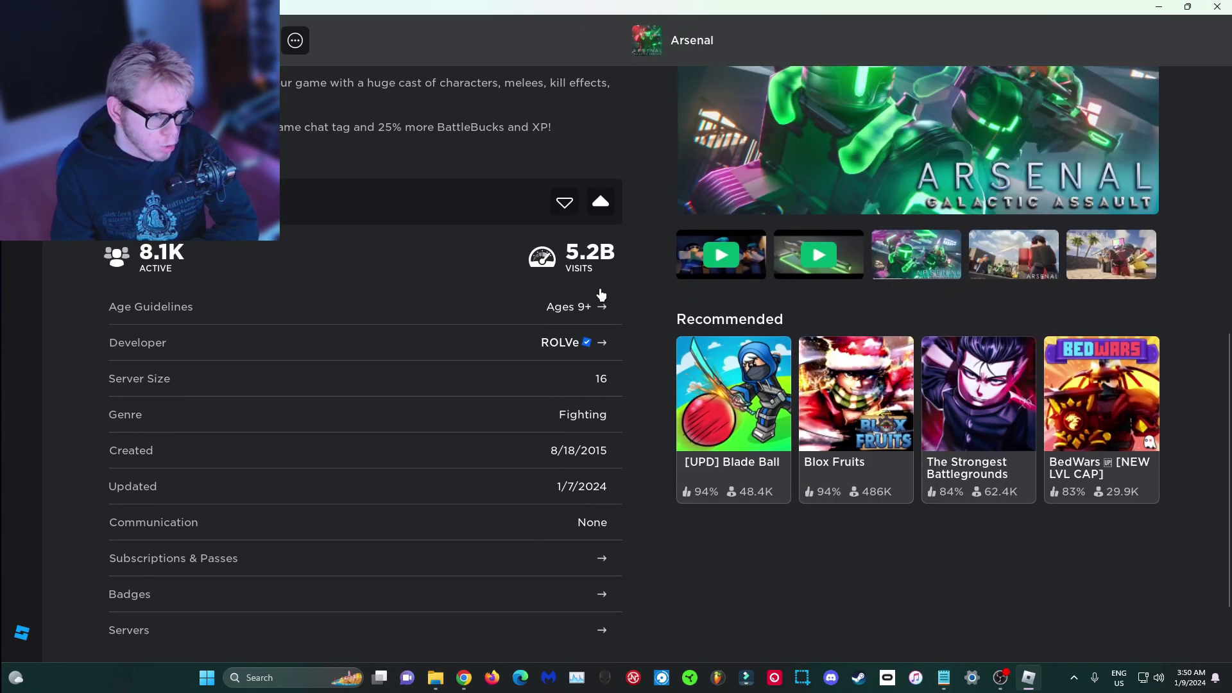
scroll(635, 344, "up", 1)
scroll(636, 344, "down", 1)
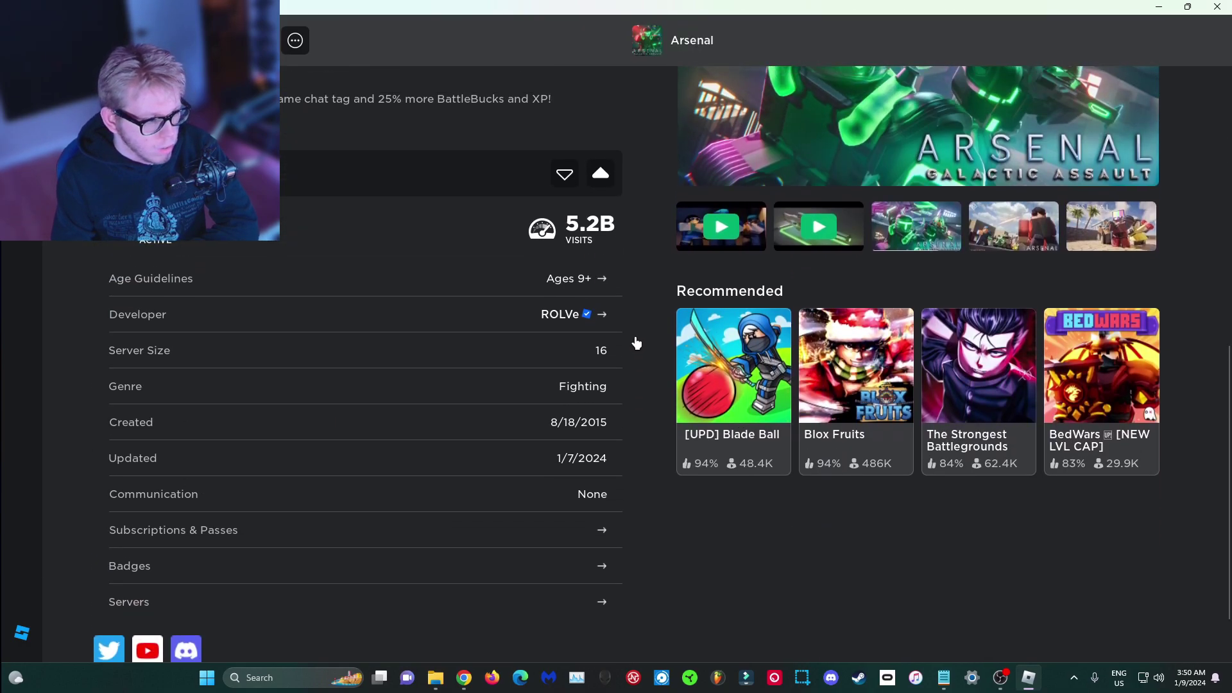
scroll(636, 343, "down", 1)
scroll(633, 341, "up", 2)
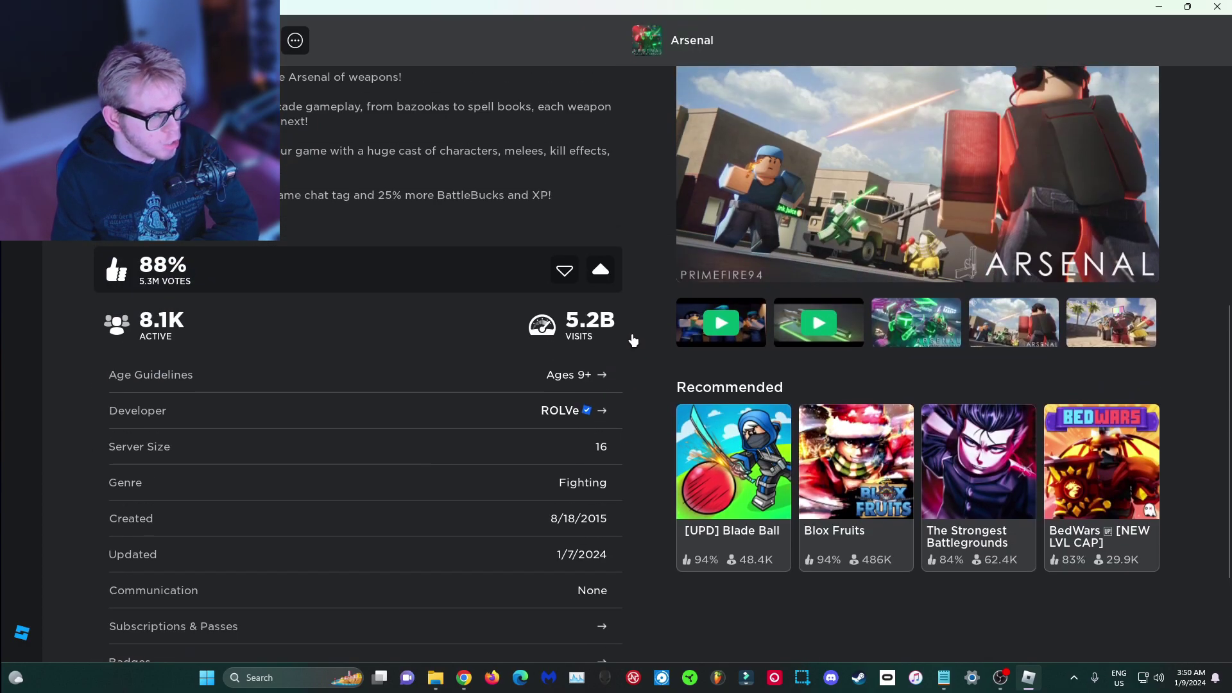
scroll(630, 338, "up", 3)
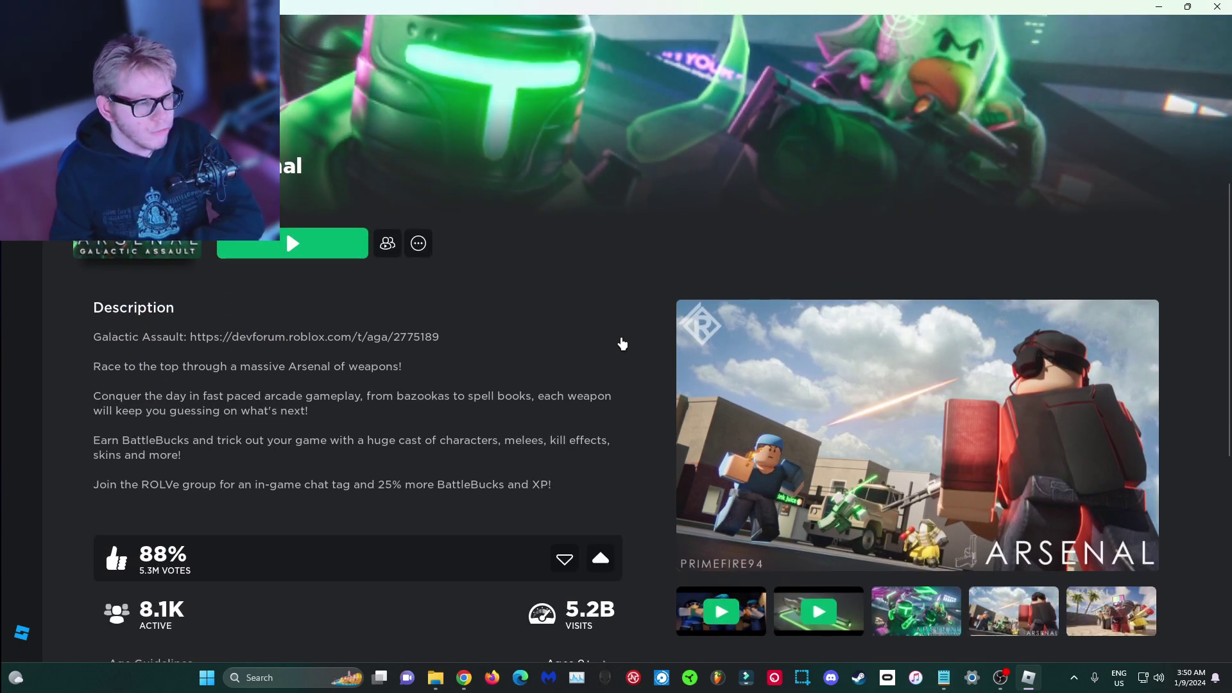
left_click(420, 244)
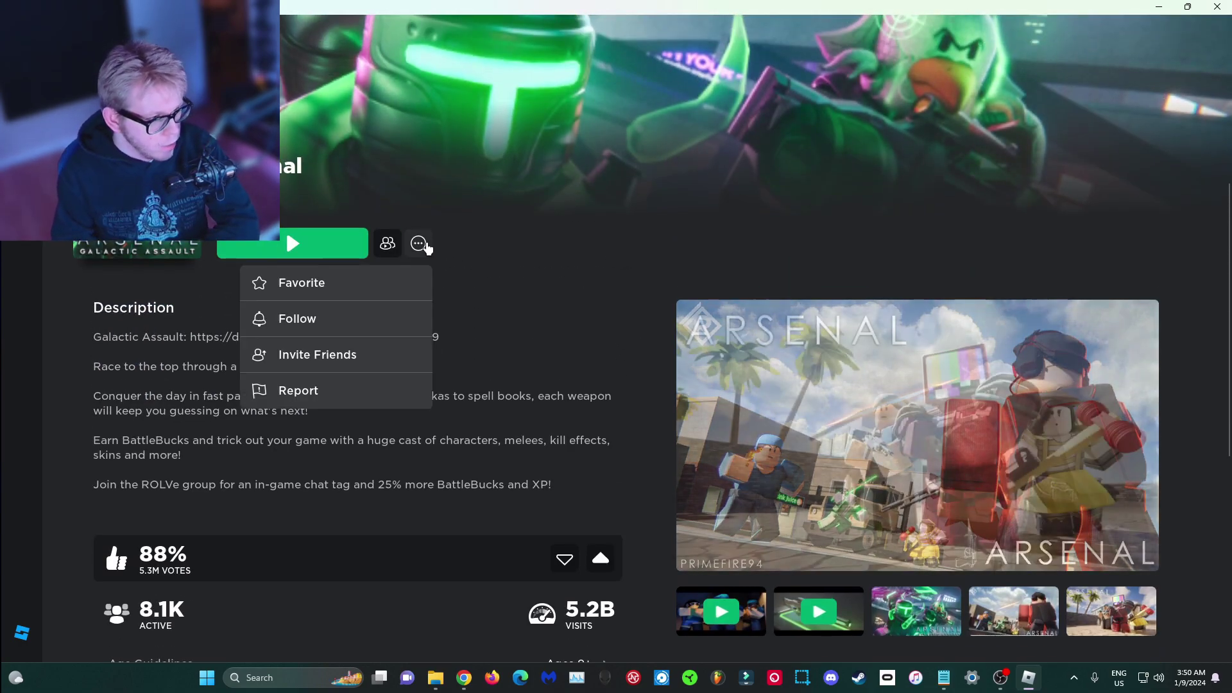
left_click(421, 245)
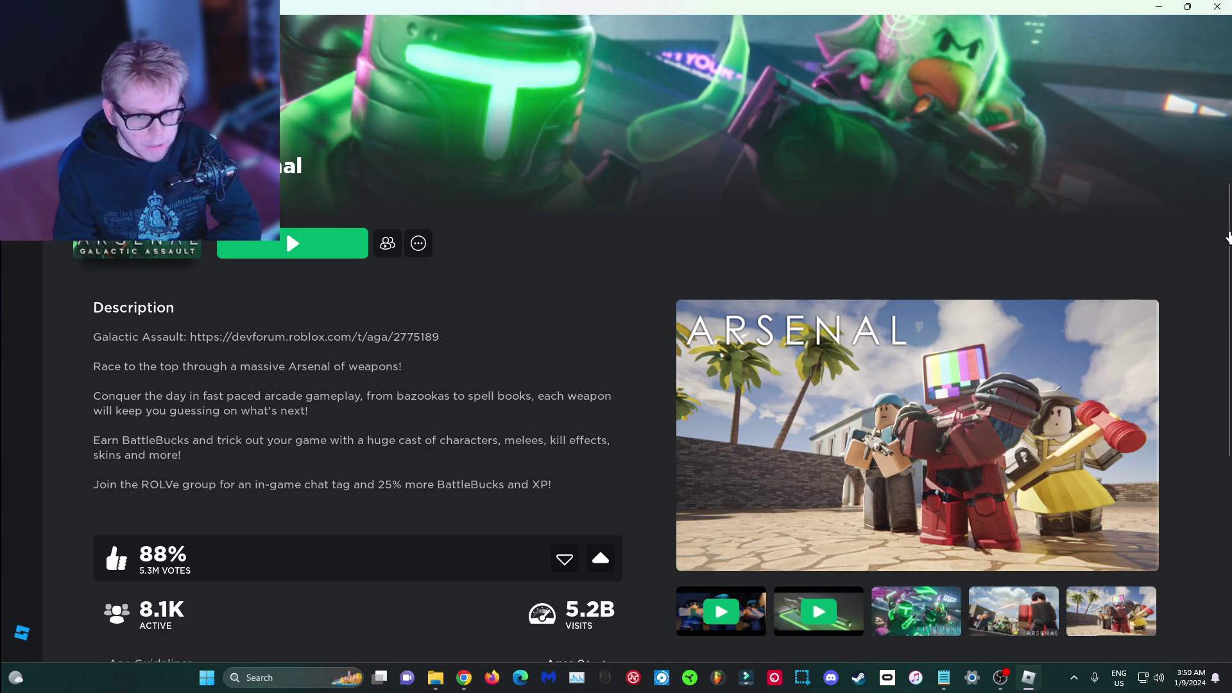
scroll(430, 388, "down", 3)
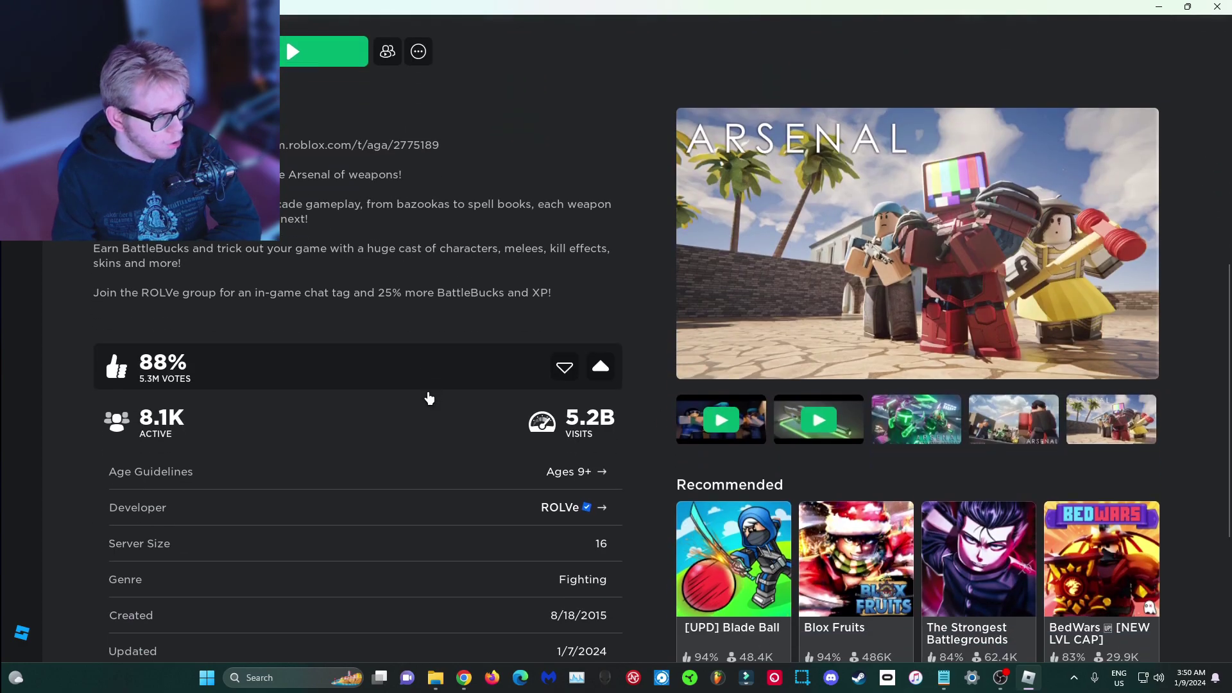
scroll(427, 399, "down", 2)
scroll(675, 510, "down", 1)
scroll(657, 504, "up", 1)
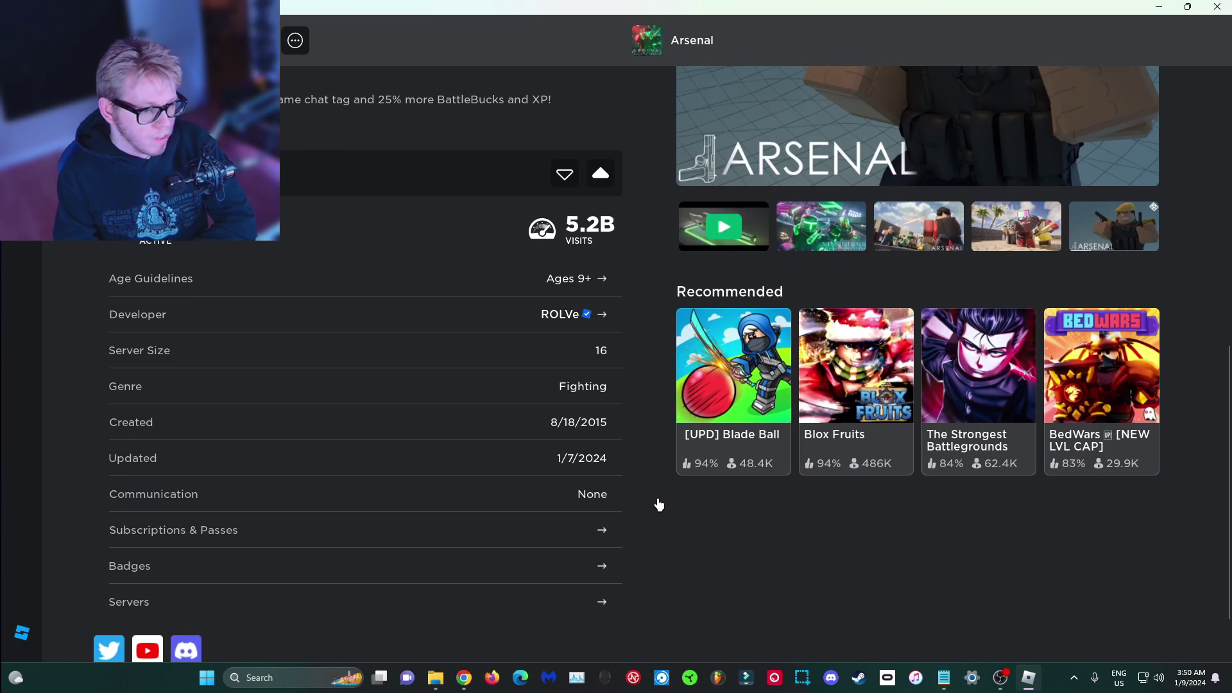
- Sort Arsenal's Other Servers by number of players, ascending, to reveal 1–3 player servers
left_click(609, 616)
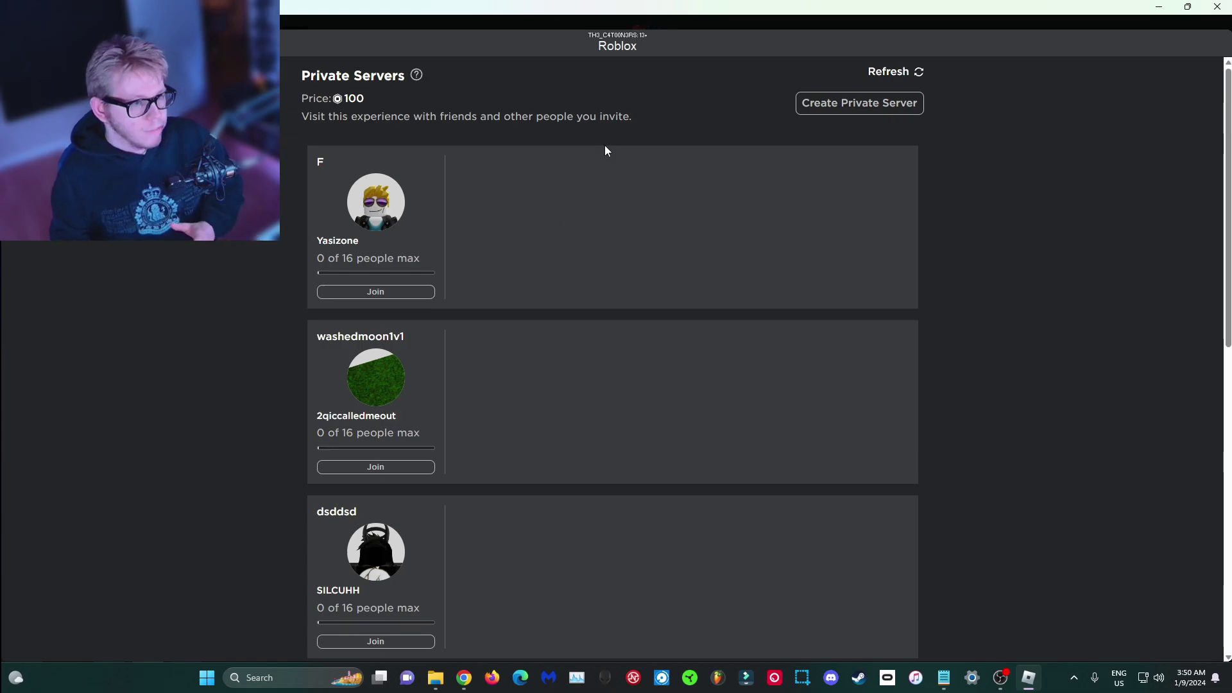
scroll(631, 146, "down", 4)
scroll(630, 145, "down", 3)
left_click(452, 285)
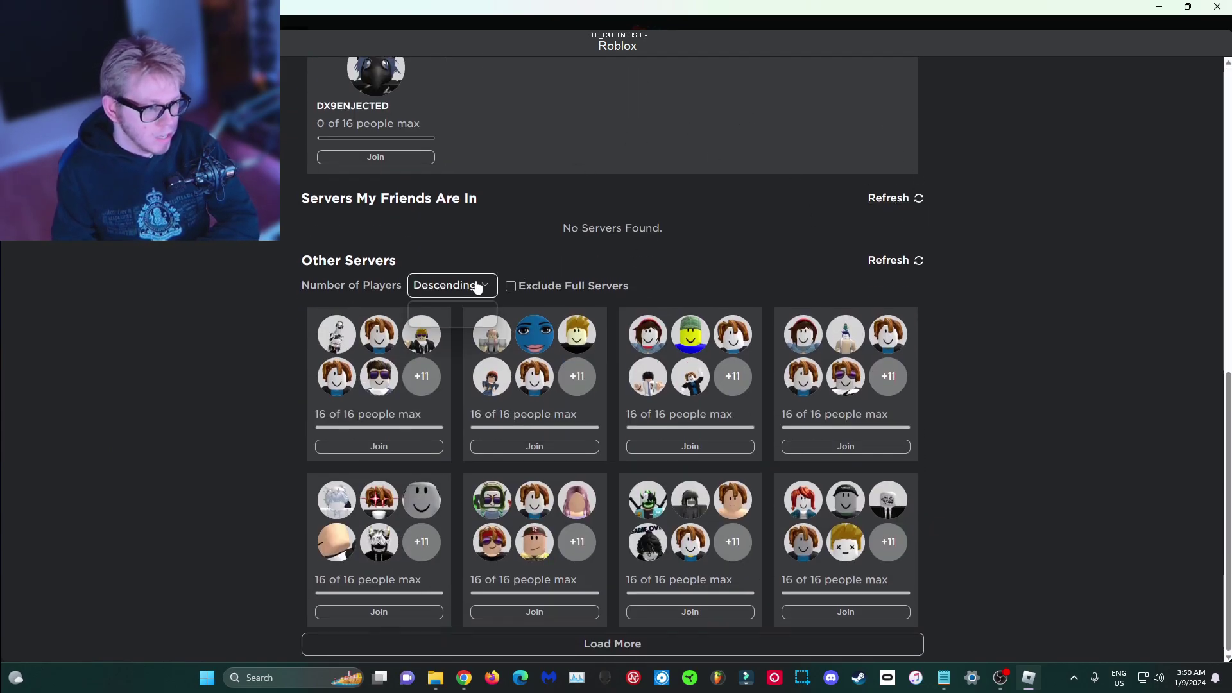
left_click(448, 321)
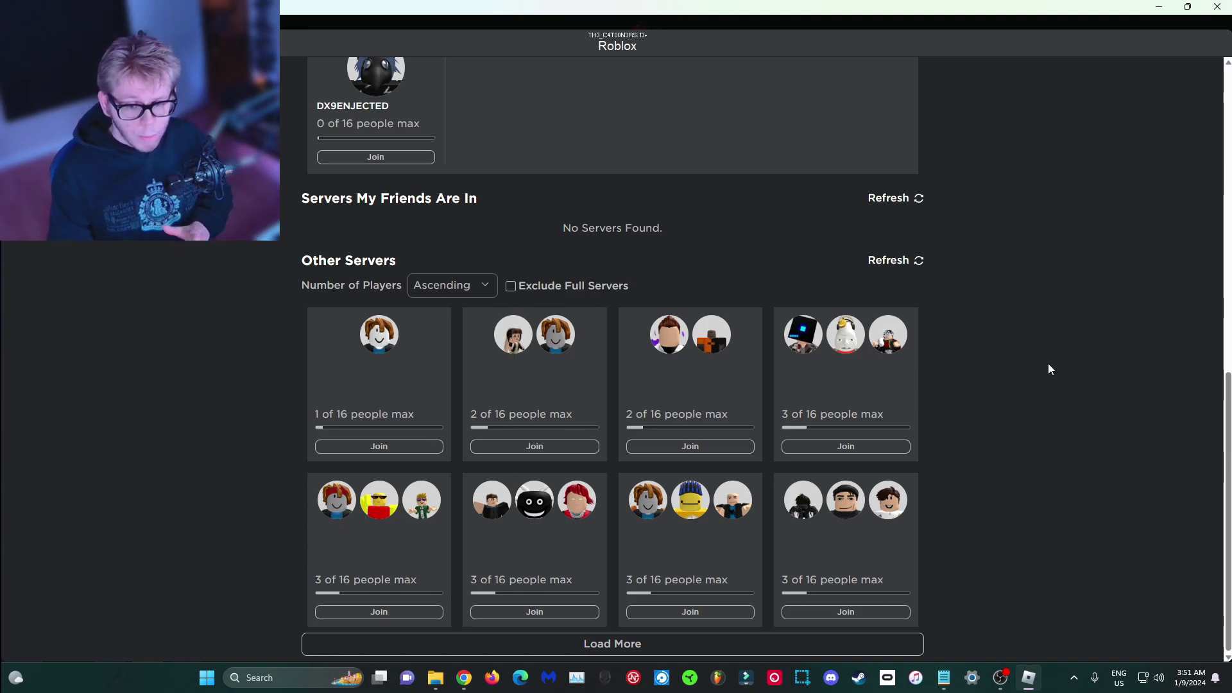
scroll(1210, 446, "up", 4)
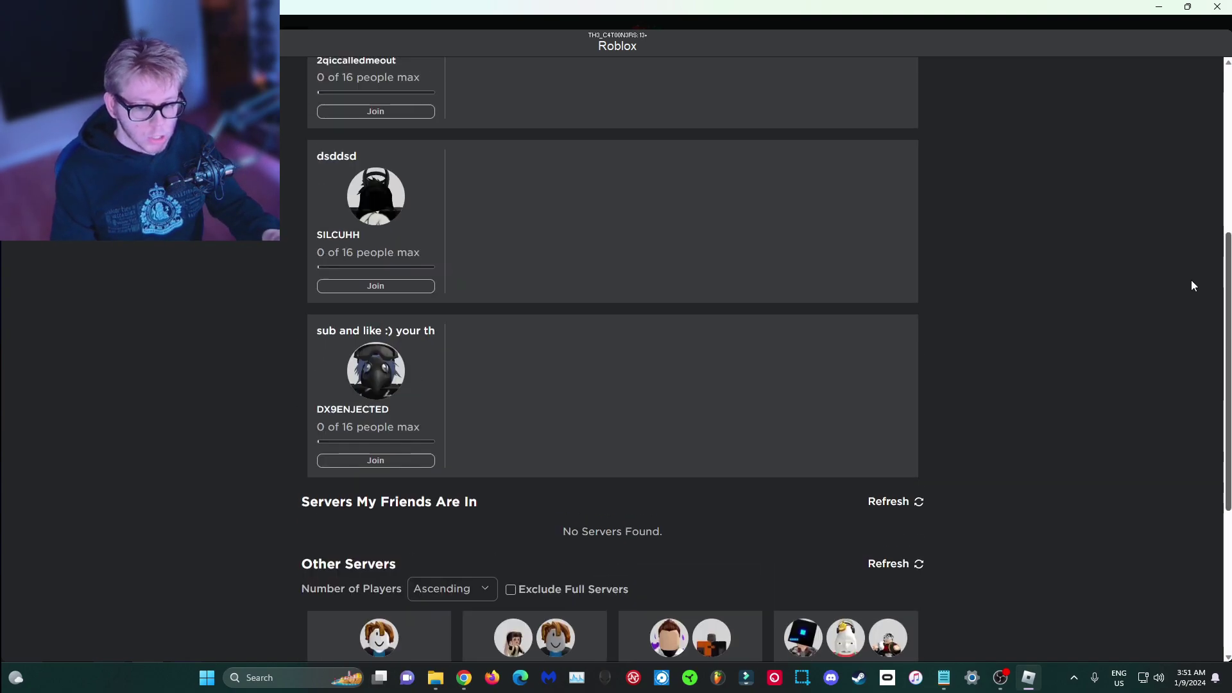
scroll(1191, 273, "up", 3)
scroll(337, 99, "up", 5)
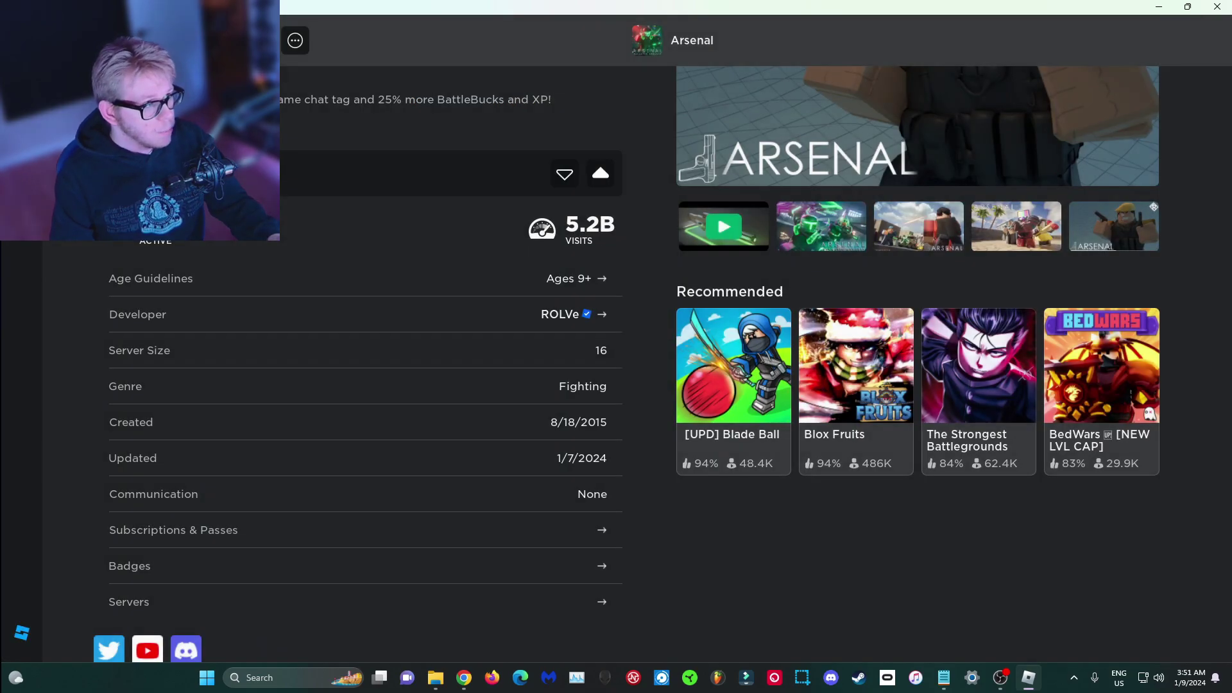
scroll(638, 341, "up", 1)
scroll(312, 238, "up", 2)
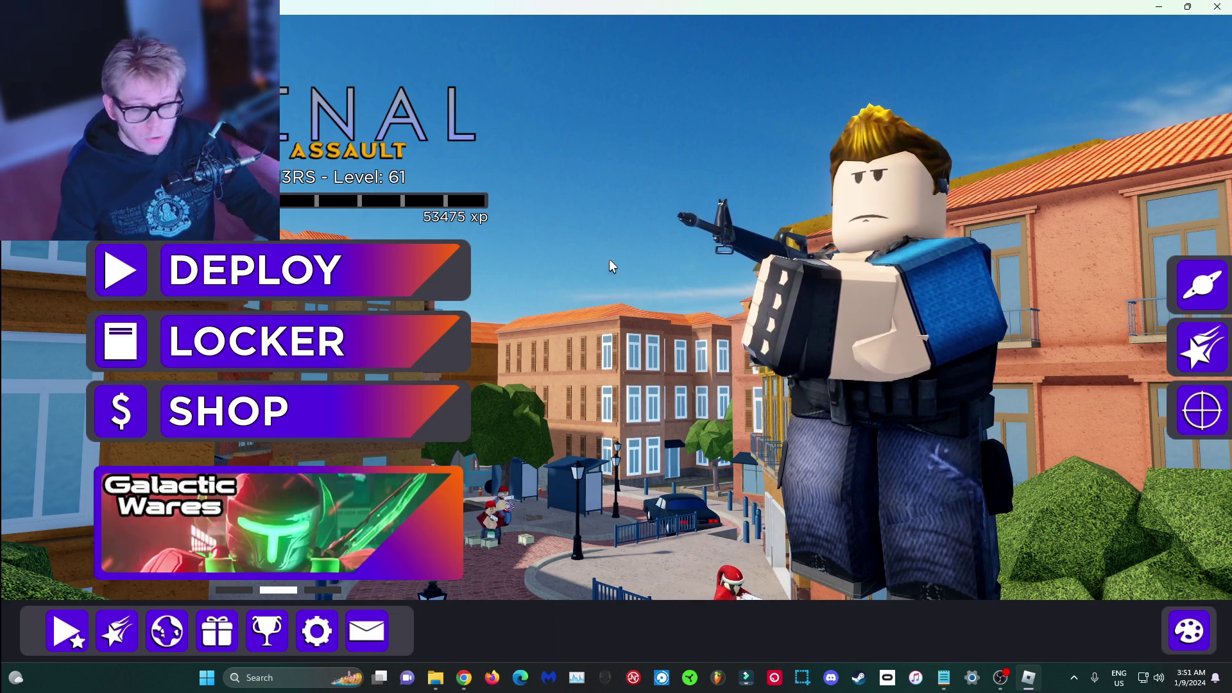
- Drop Arsenal's in-game volume to its minimum in Settings and close the menu
key("Escape")
left_click(534, 122)
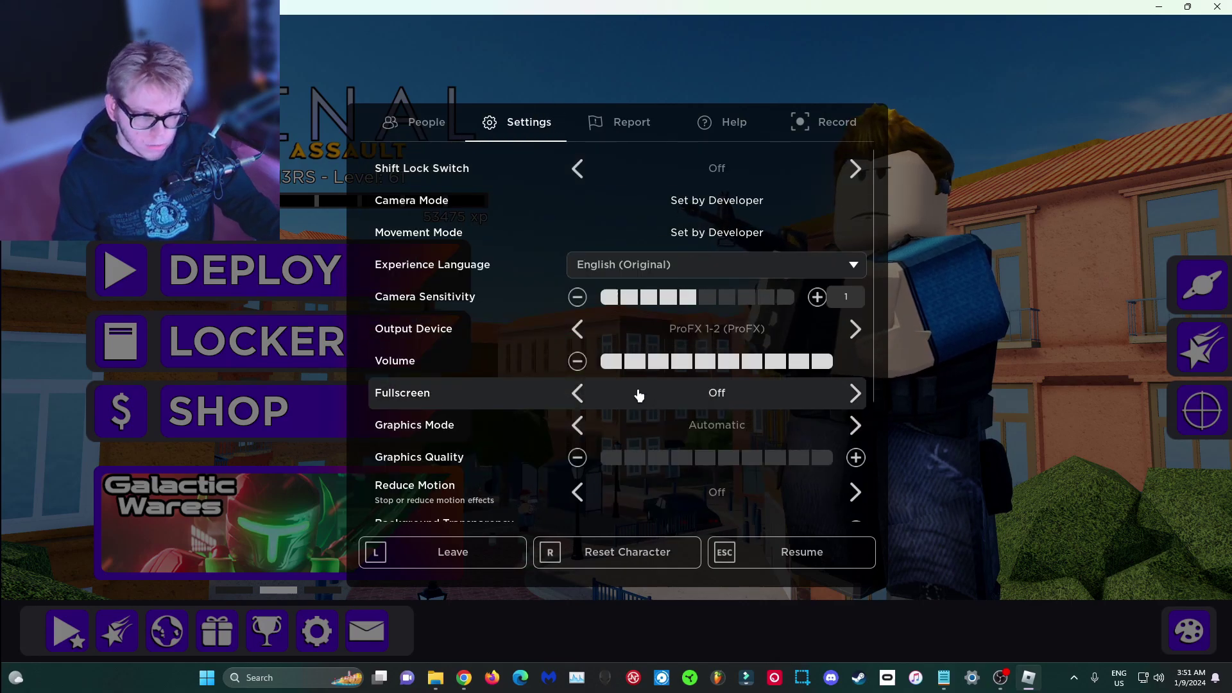
left_click(612, 361)
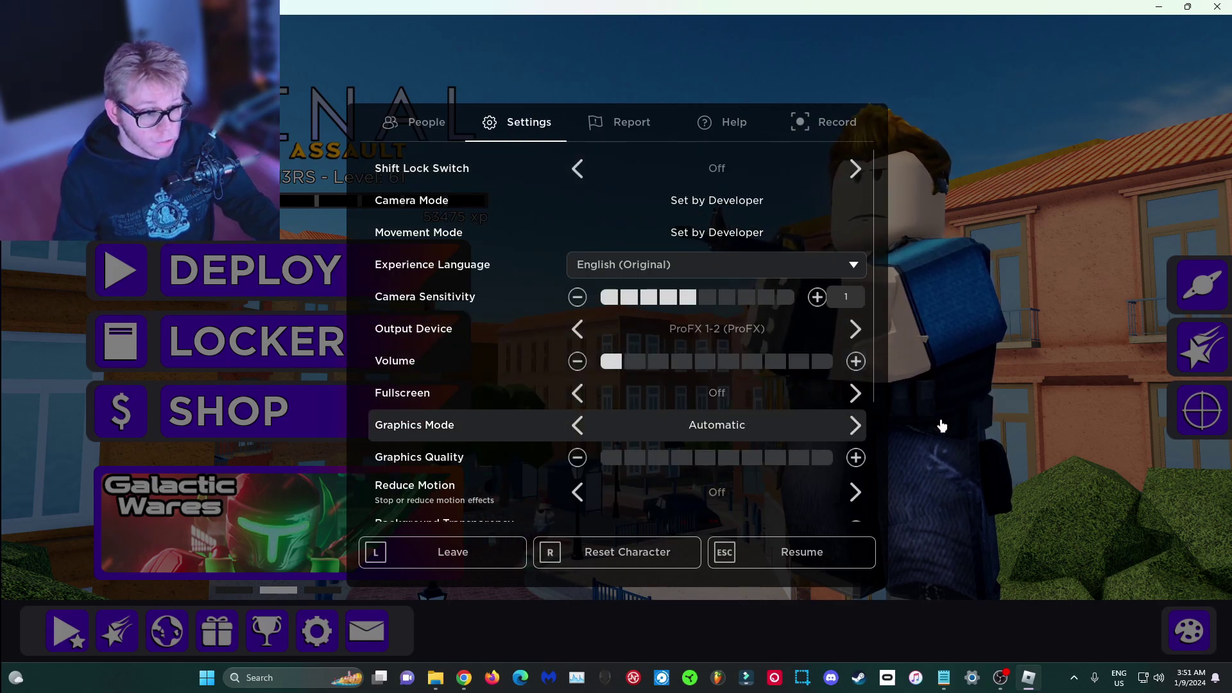
key("Escape")
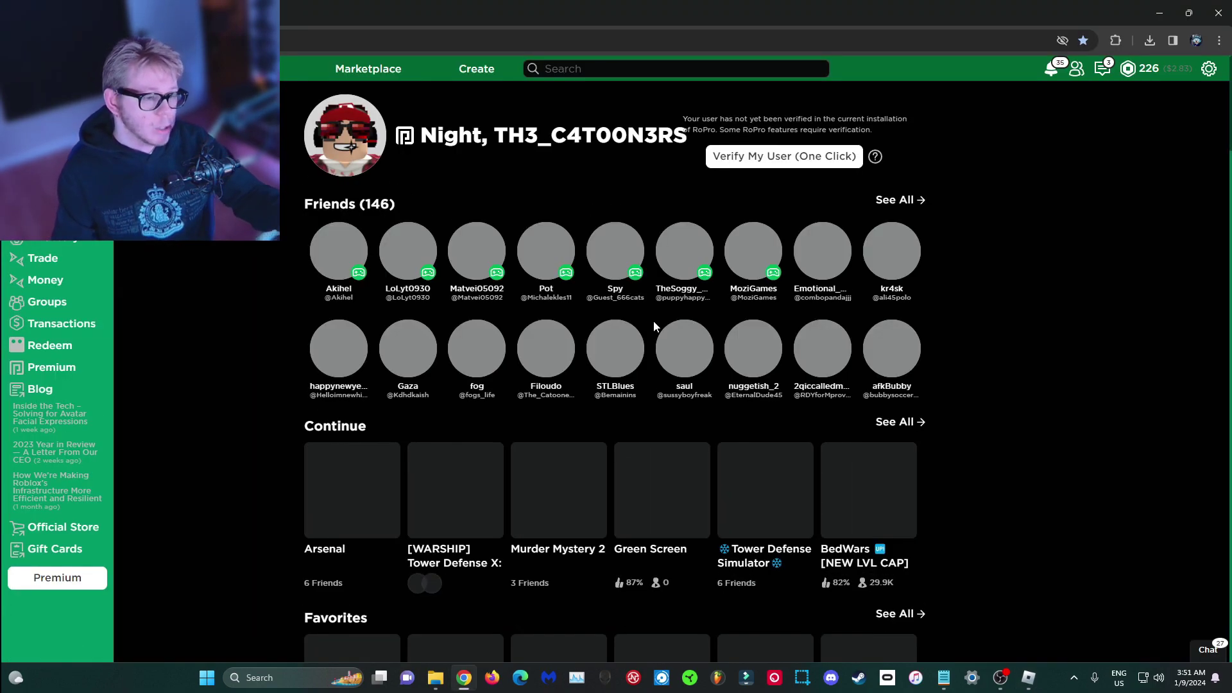
- Launch Murder Mystery 2 from its game page, dismiss the download prompt, and return to Chrome
left_click(553, 463)
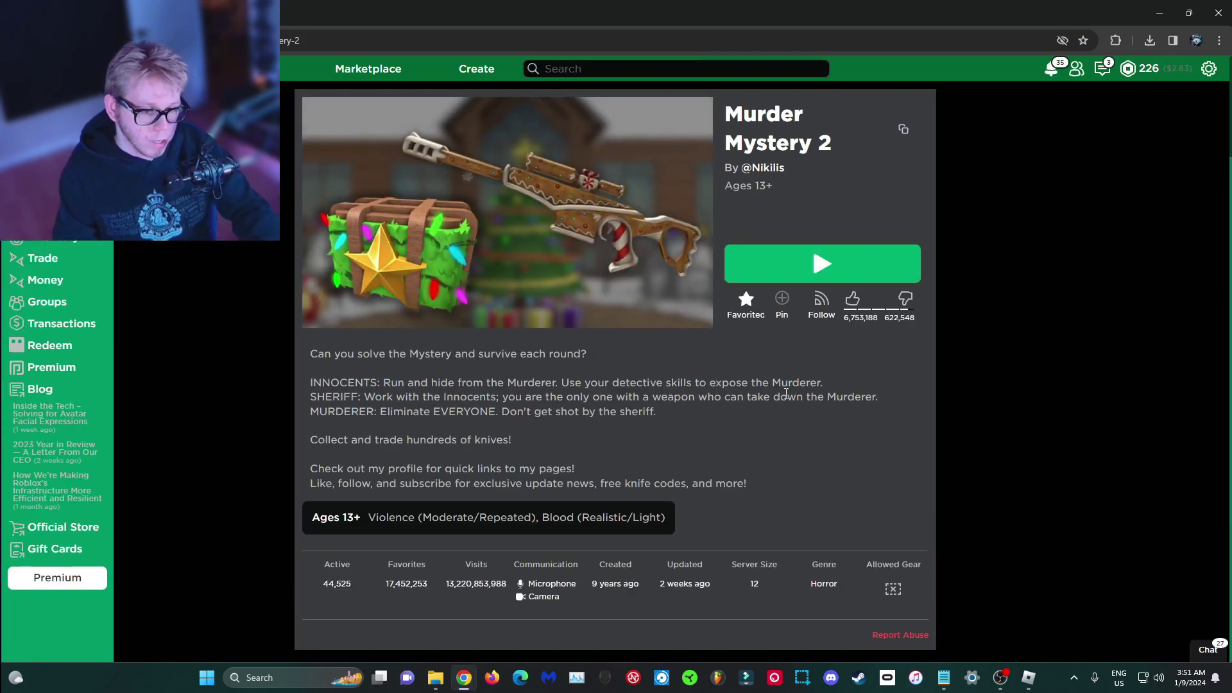
left_click(853, 276)
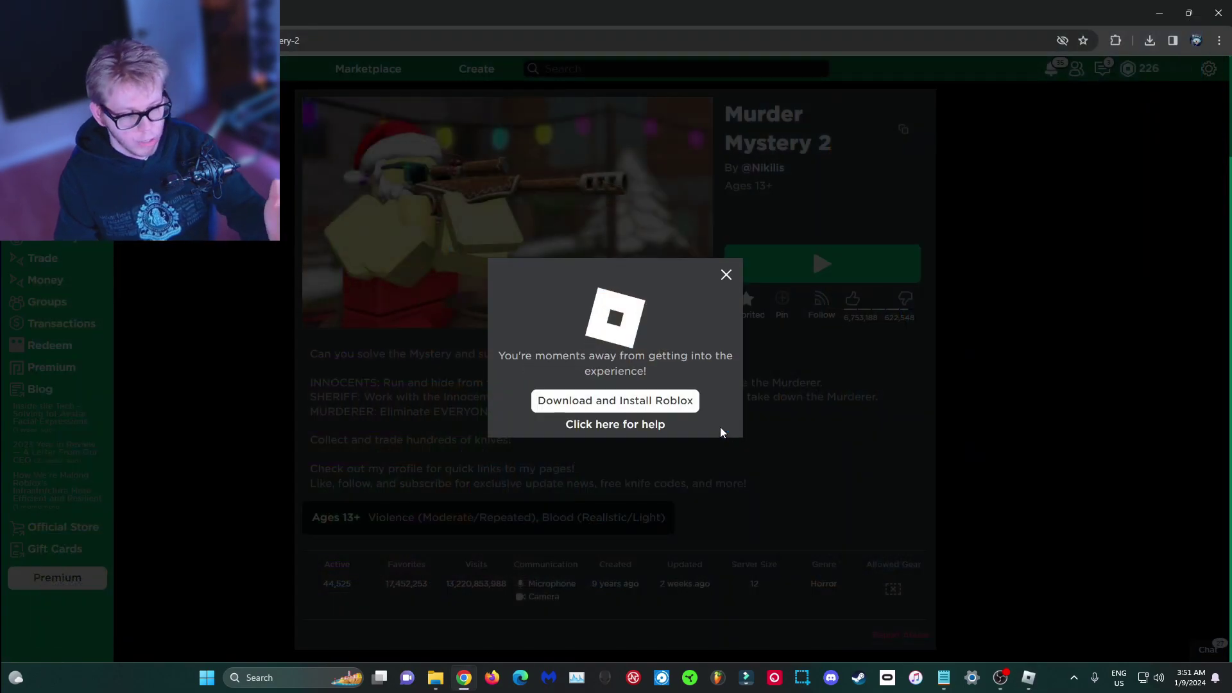
key("Escape")
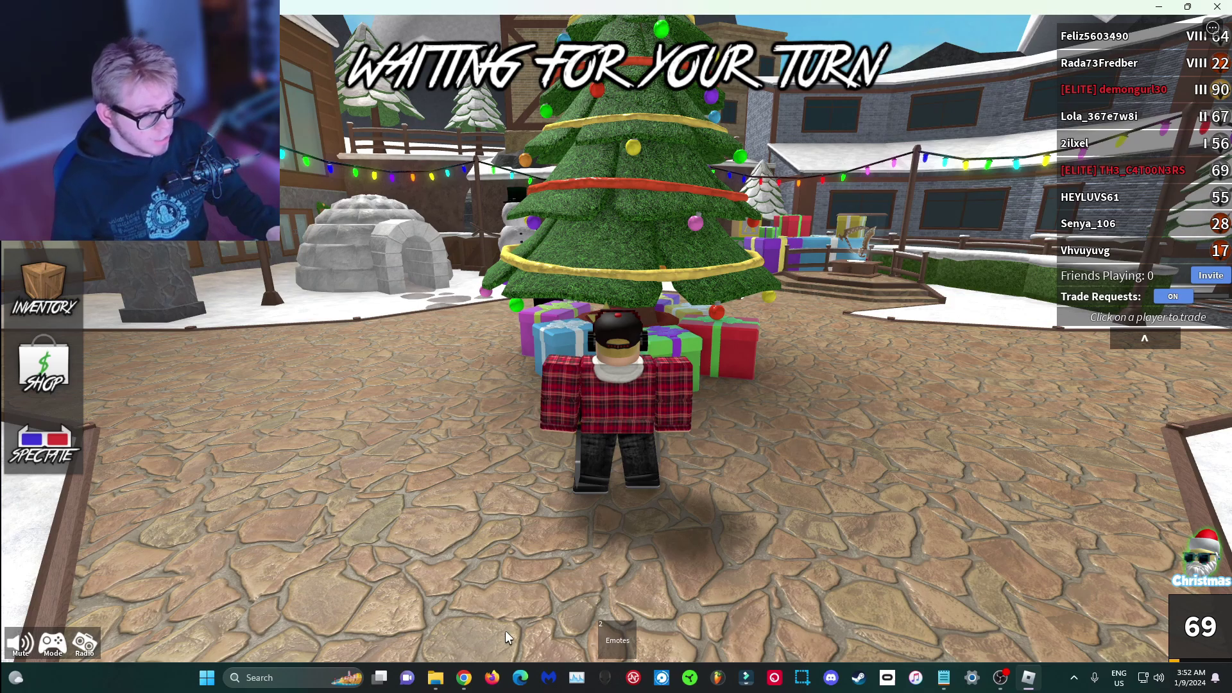
left_click(462, 624)
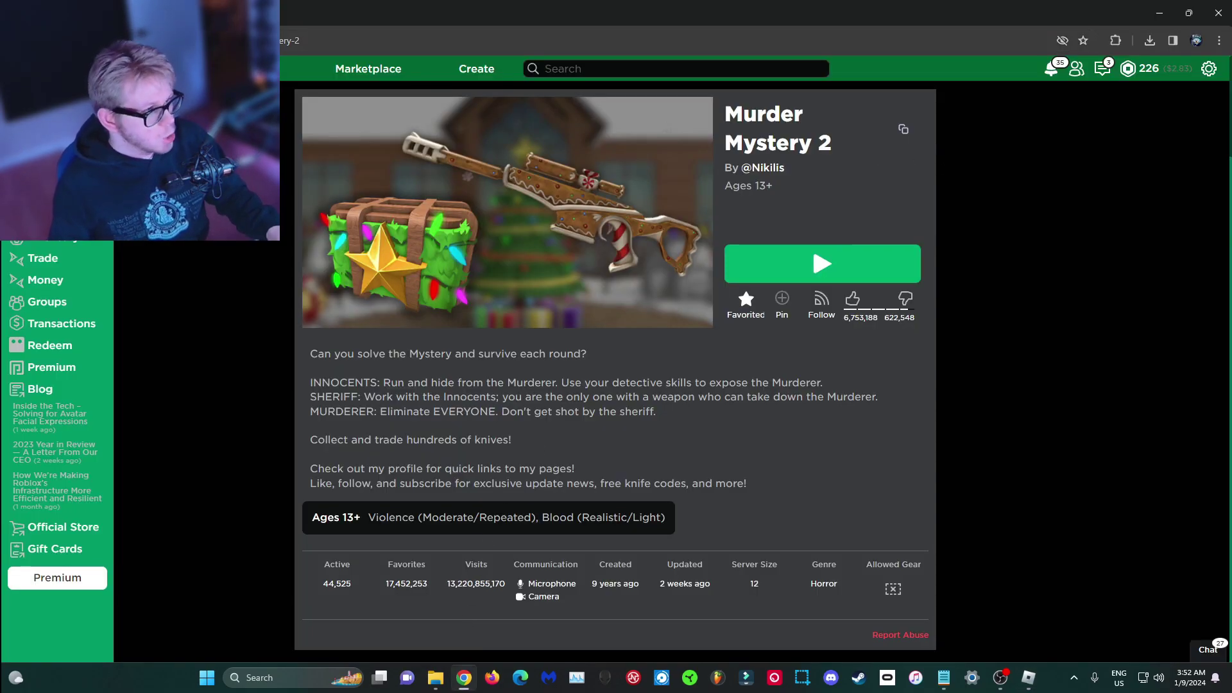
- Reload the Murder Mystery 2 page, join a 1-of-12 server from Other Servers, and switch to the game
key("F5")
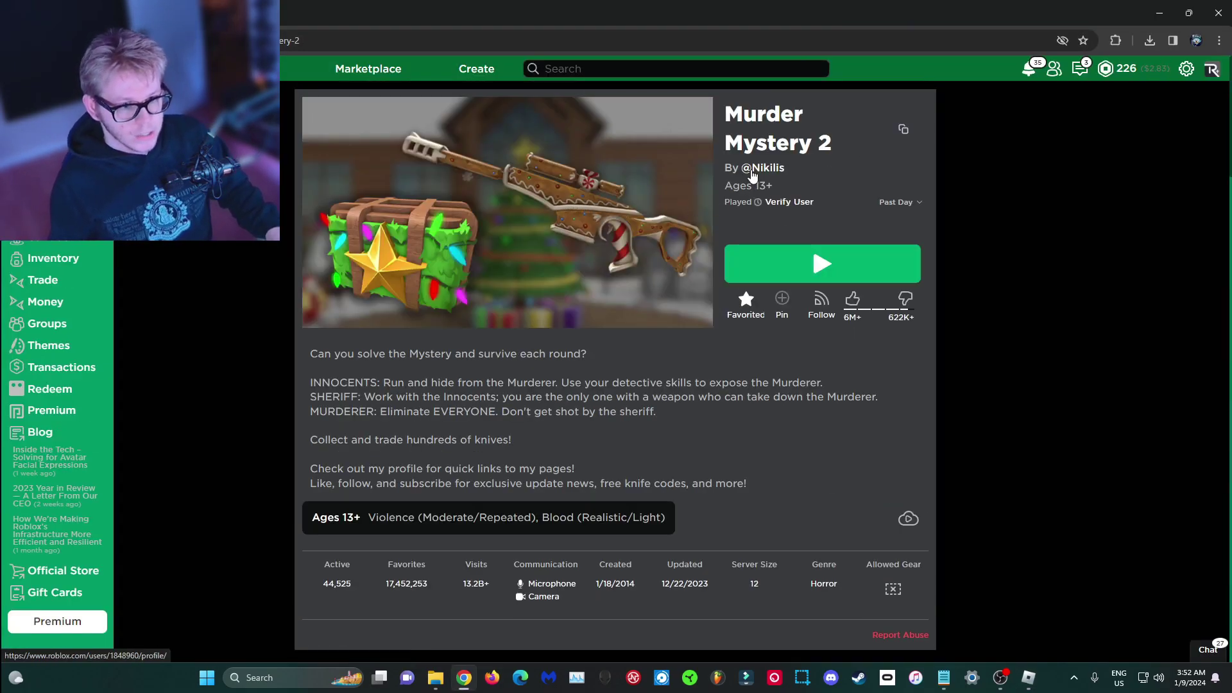
scroll(1055, 288, "down", 1)
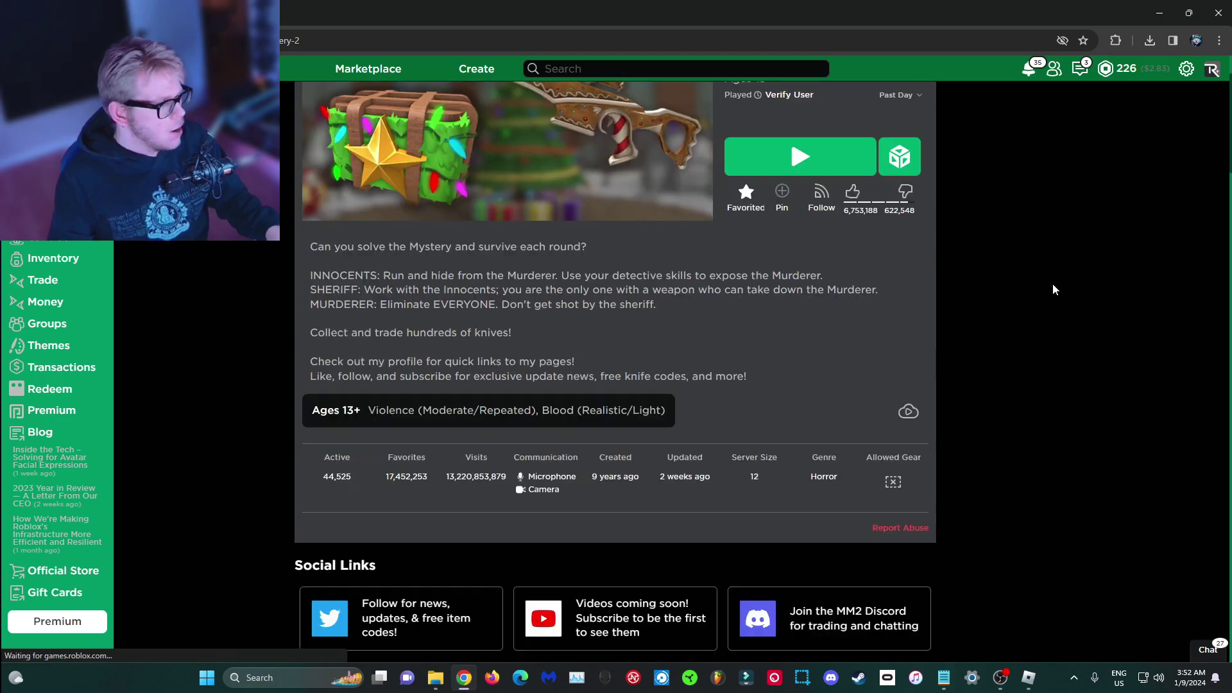
scroll(1053, 284, "down", 3)
scroll(739, 349, "down", 1)
scroll(739, 350, "down", 1)
scroll(427, 510, "down", 1)
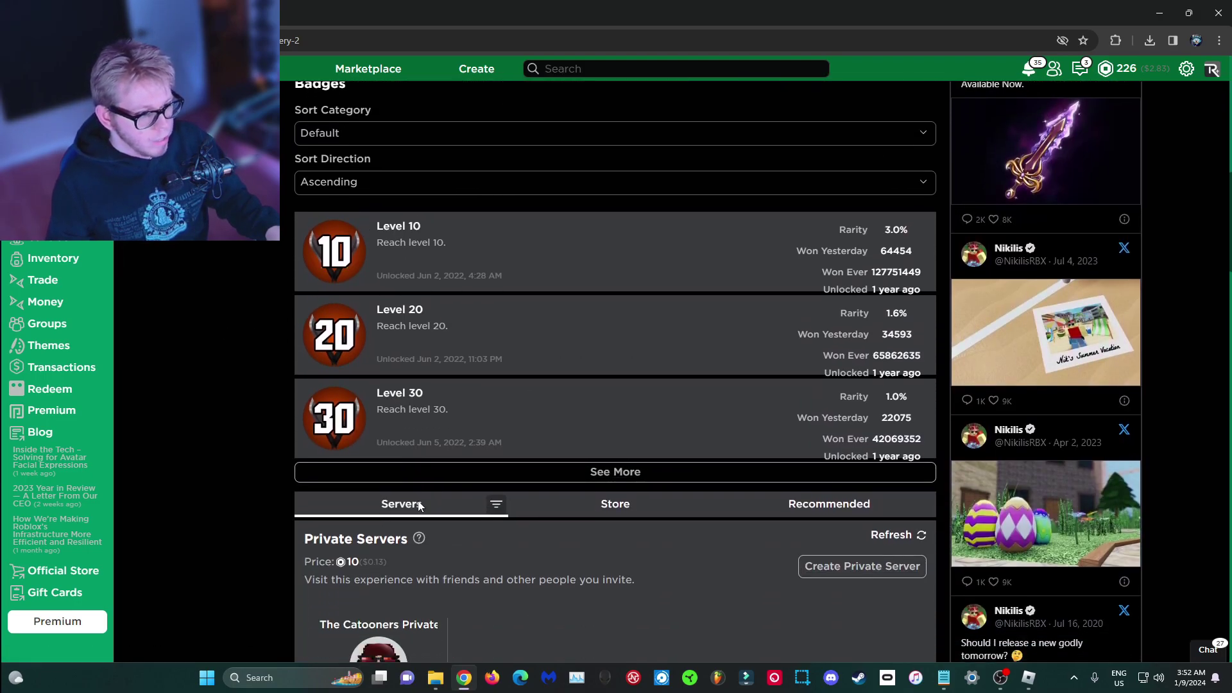
left_click(497, 508)
left_click(434, 522)
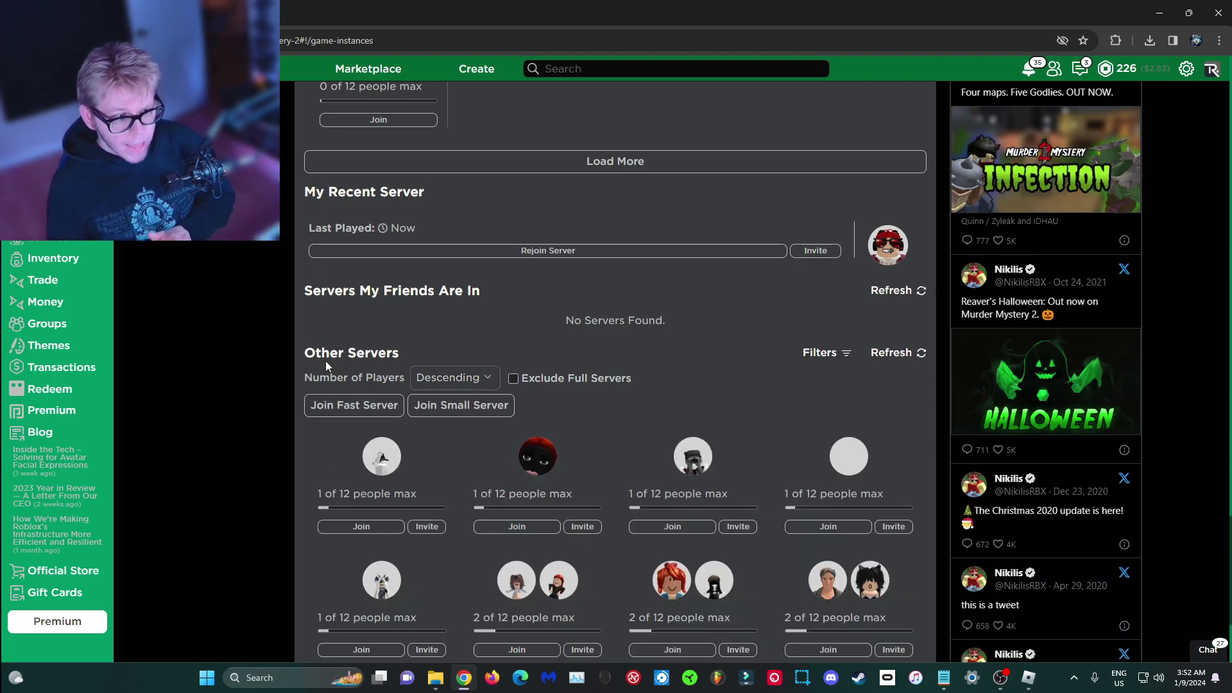
left_click(363, 525)
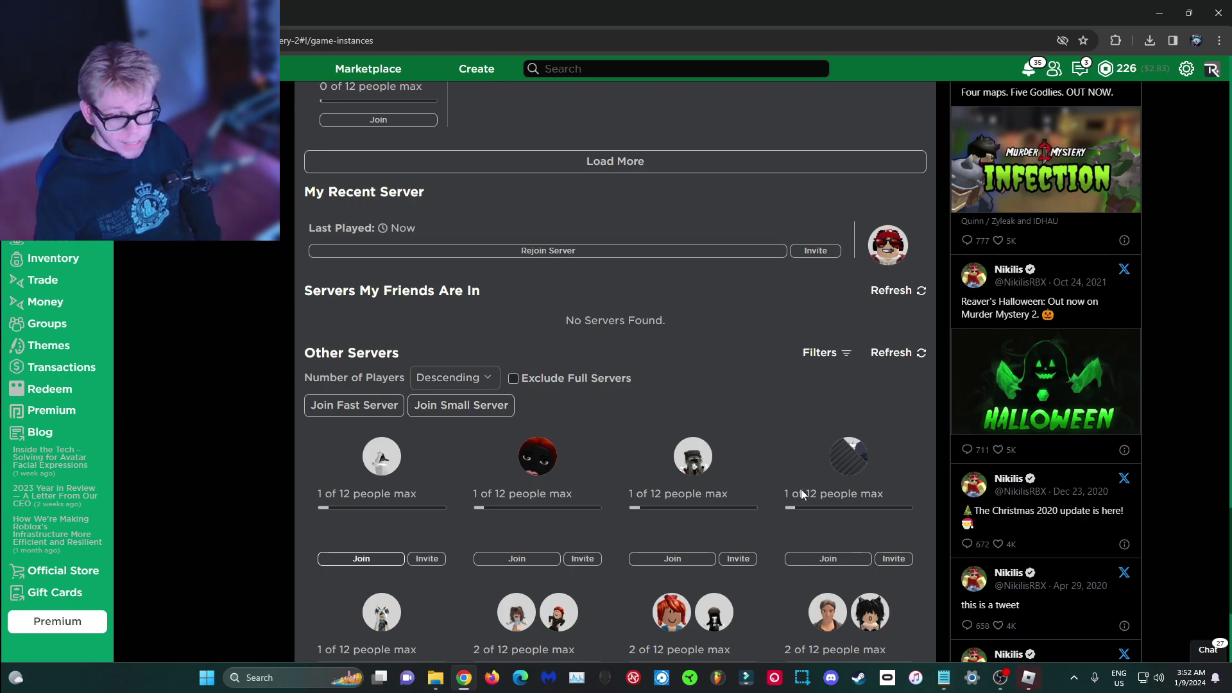
left_click(1030, 678)
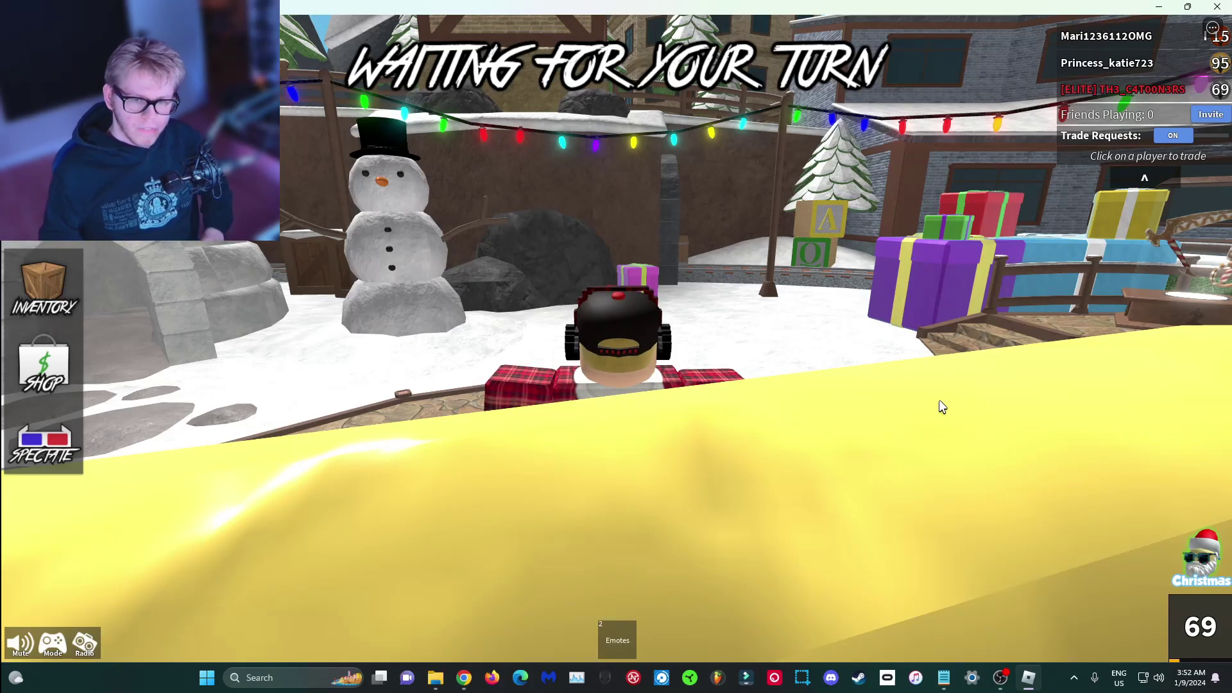
- Walk the character back and forth past the Christmas tree and sleigh in the lobby
key("s")
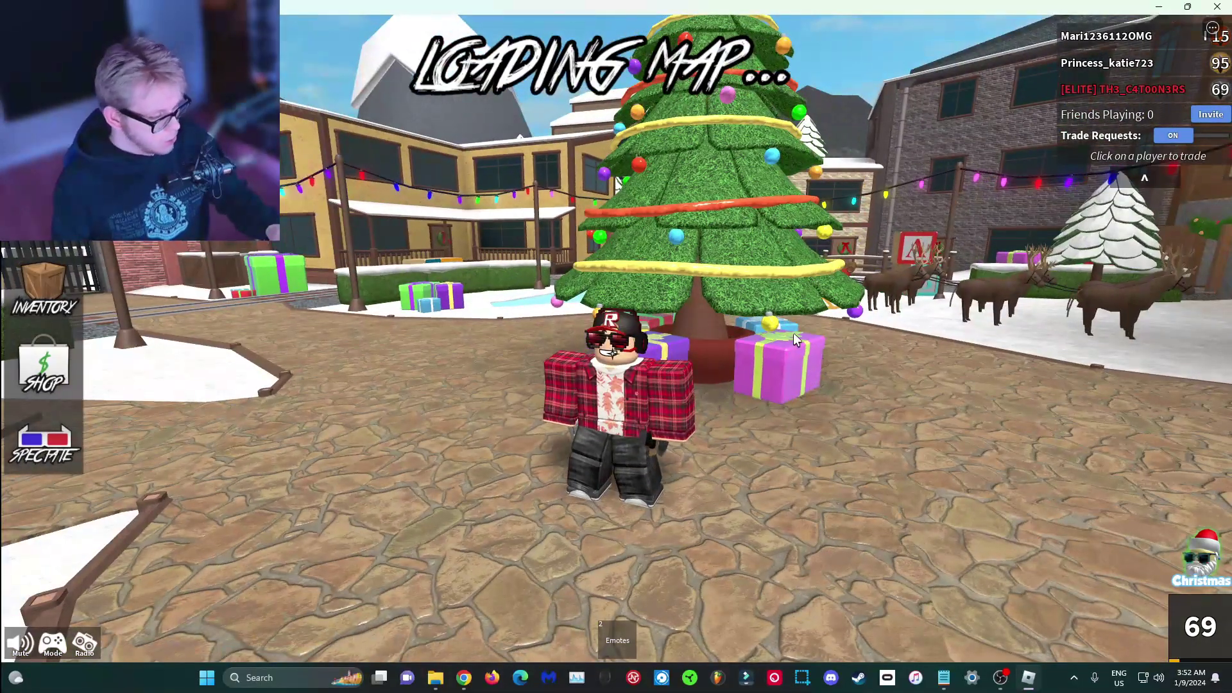
key("w")
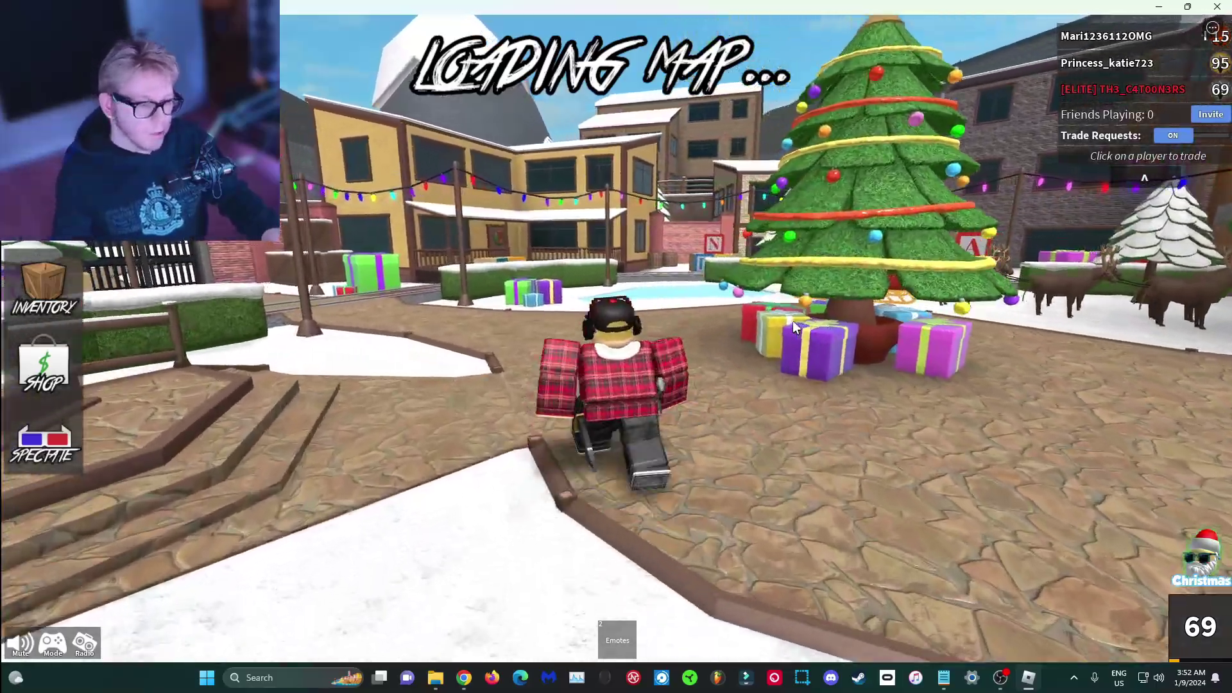
key("s")
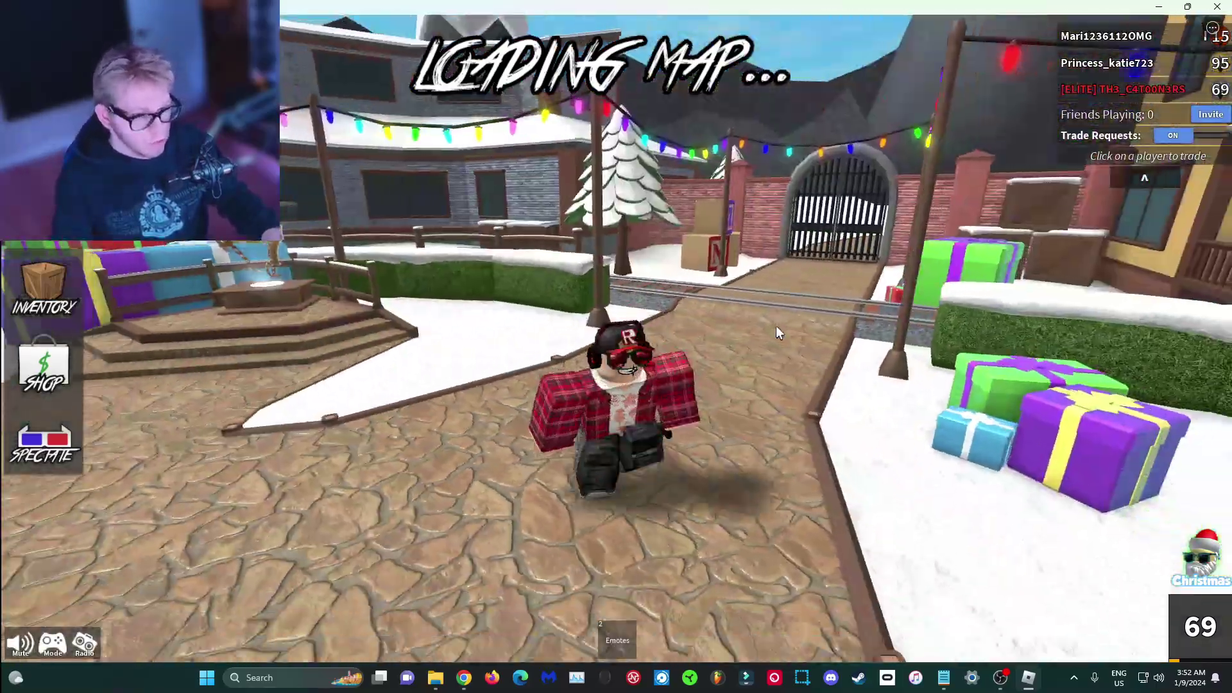
key("w")
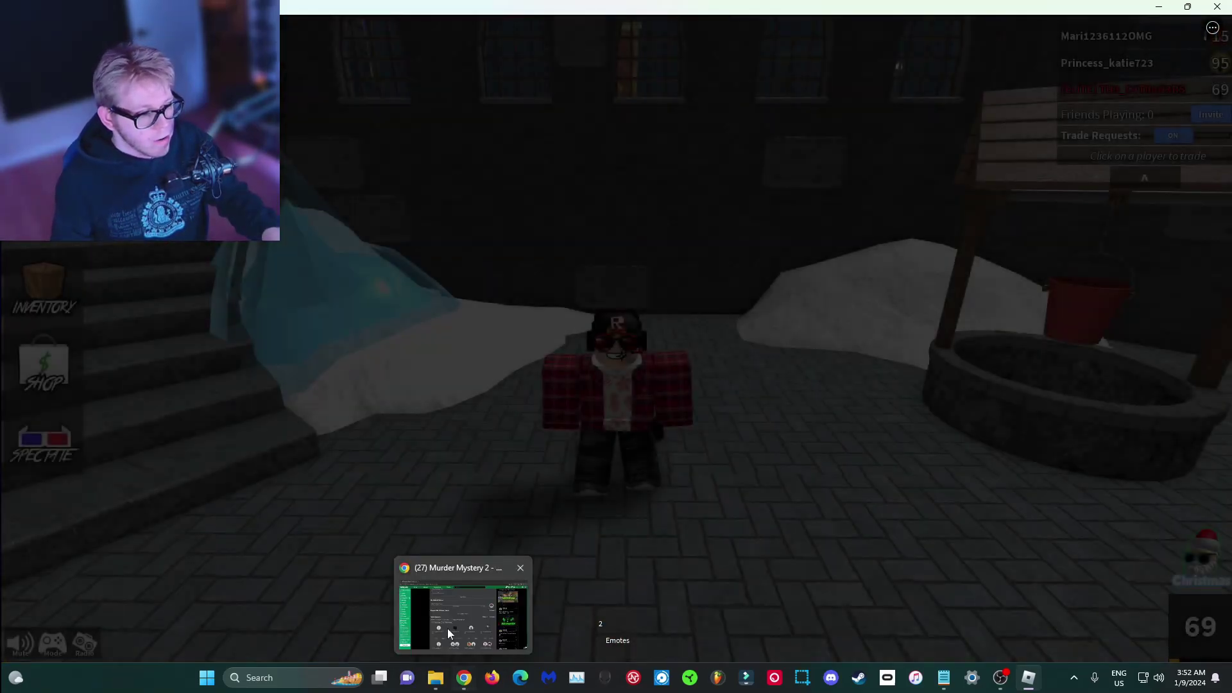
- Return to the Murder Mystery 2 server list in Chrome
left_click(465, 678)
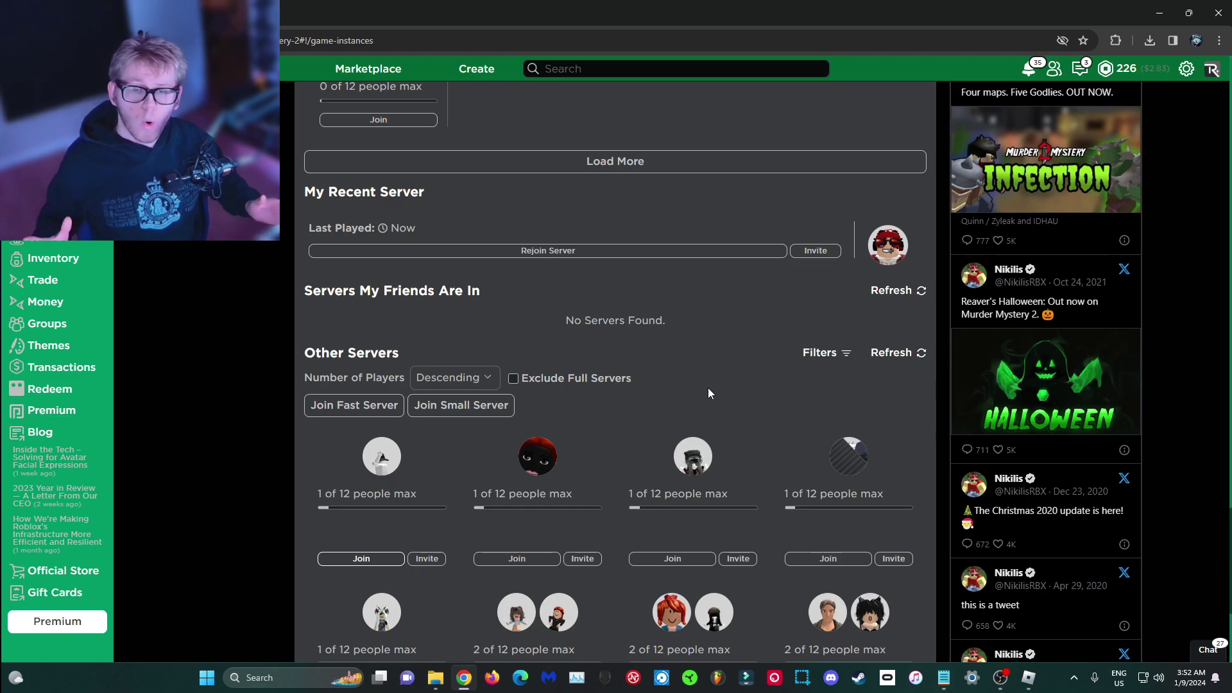